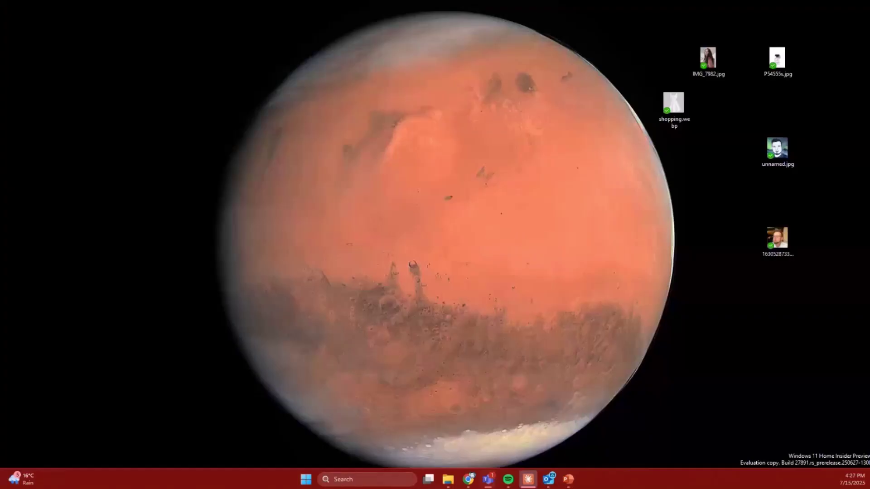
Snap the Chrome window with the Education Hub home page into view and maximize it.
key(super+Right)
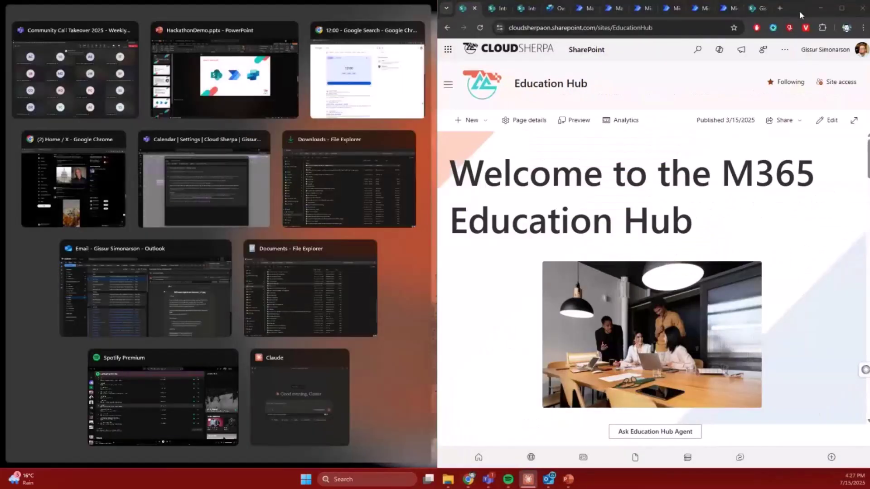
click(800, 11)
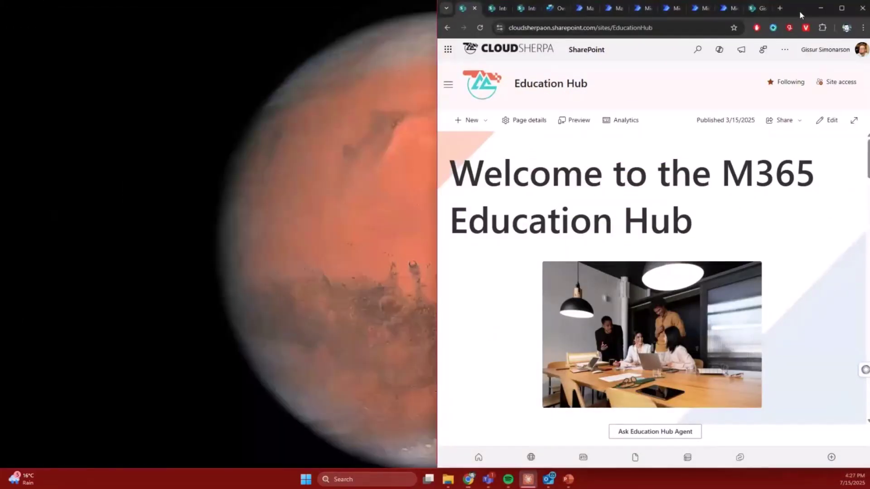
double_click(800, 11)
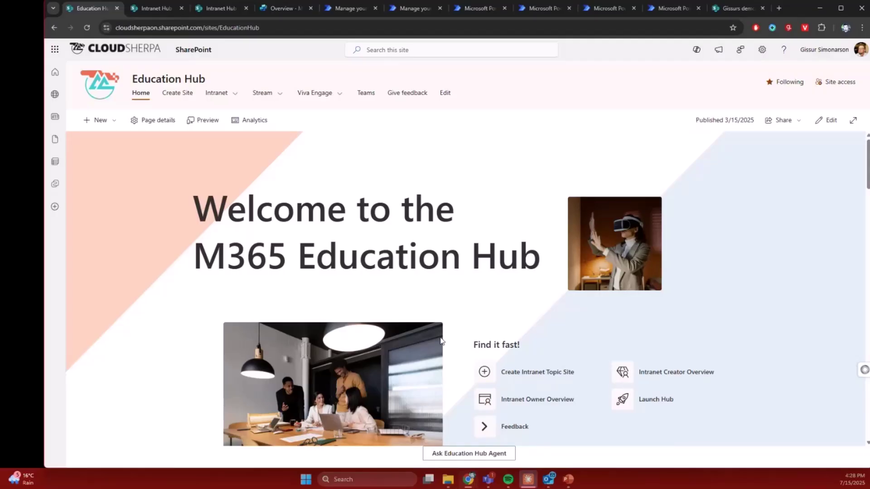
click(163, 13)
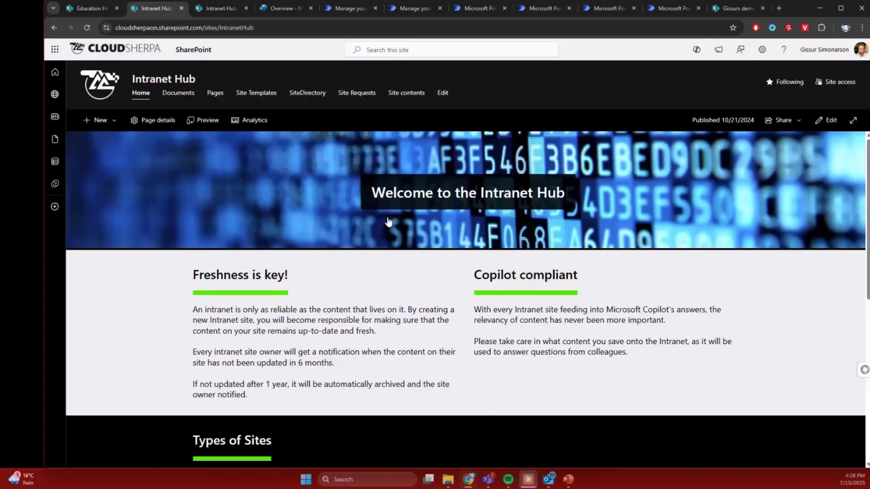
scroll(370, 226, down, 2)
scroll(370, 224, down, 3)
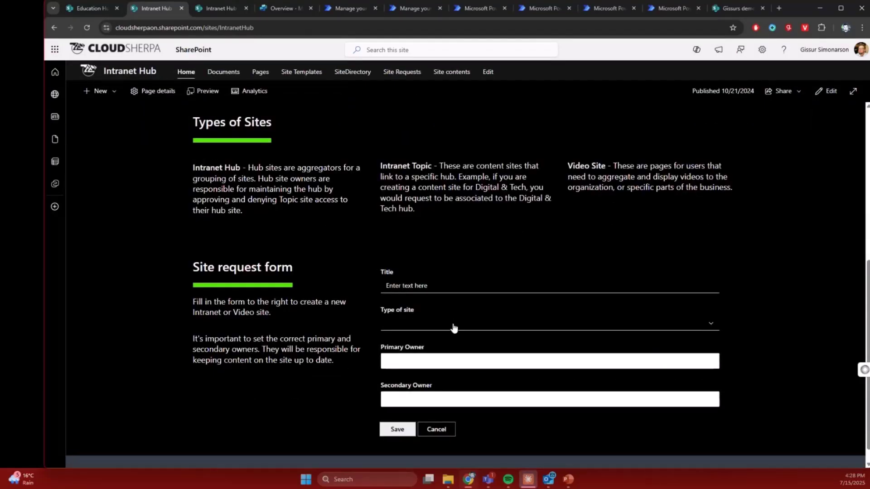
click(454, 326)
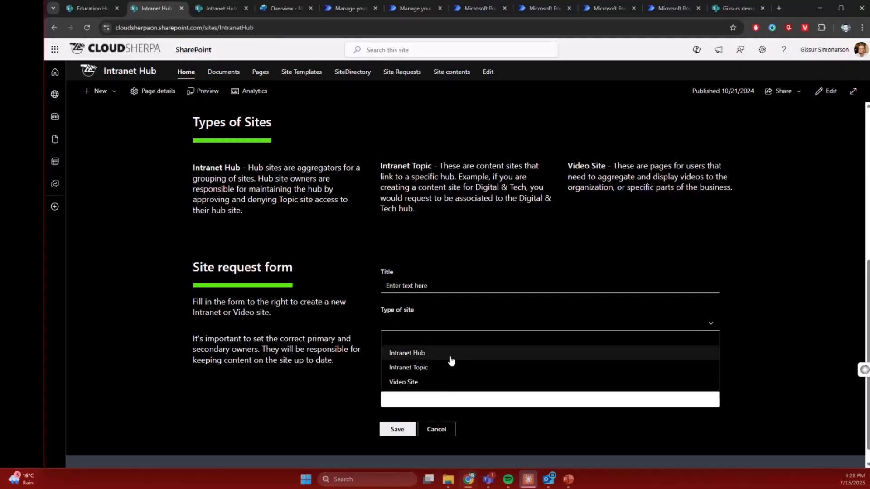
click(357, 254)
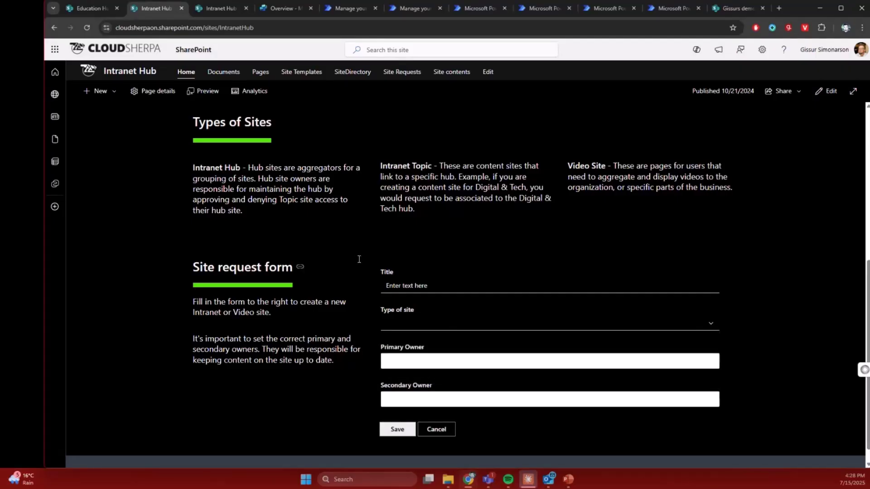
scroll(359, 259, up, 3)
scroll(371, 281, up, 2)
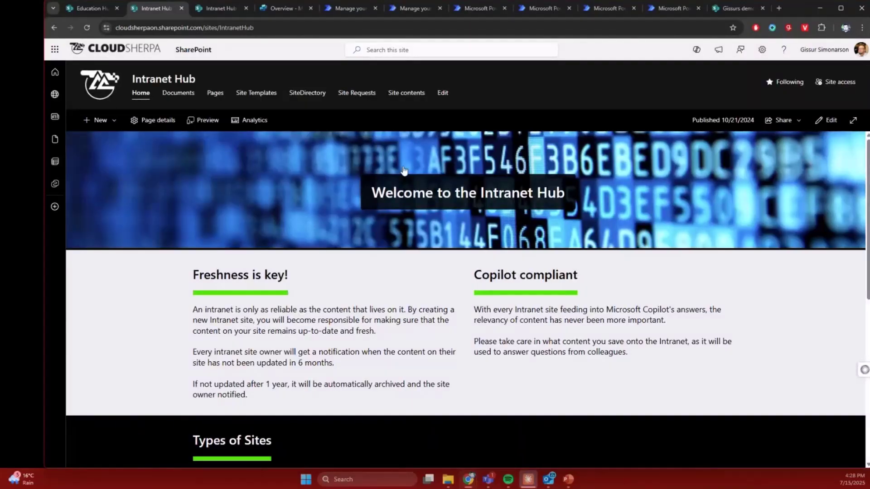
click(84, 12)
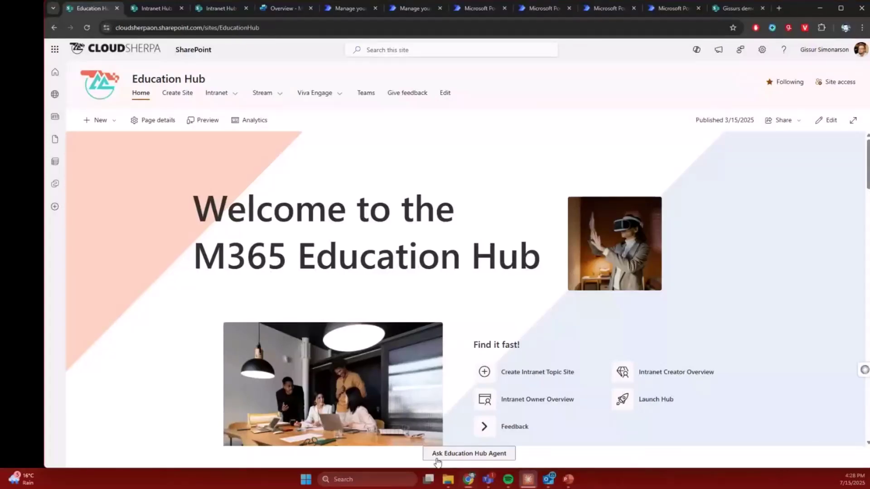
Ask the Education Hub agent how to embed videos.
click(438, 461)
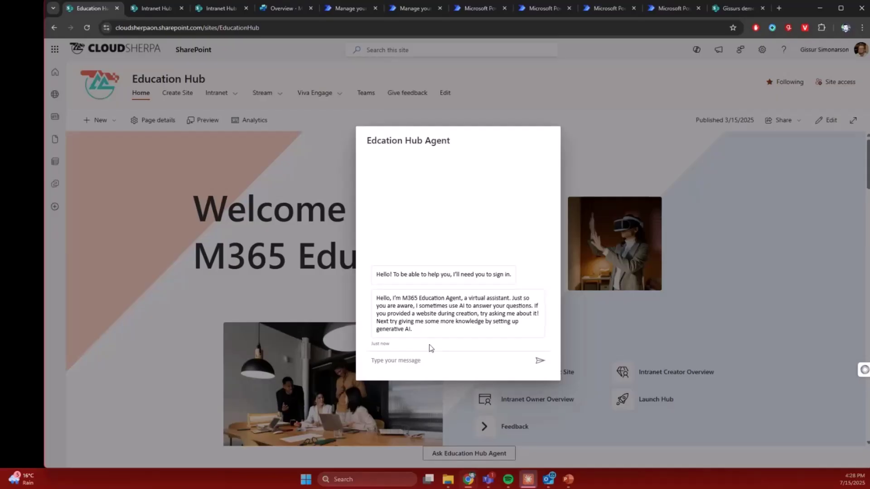
click(427, 363)
text(How )
text(do I embed videos in )
text(SharePoint)
text(?)
key(Return)
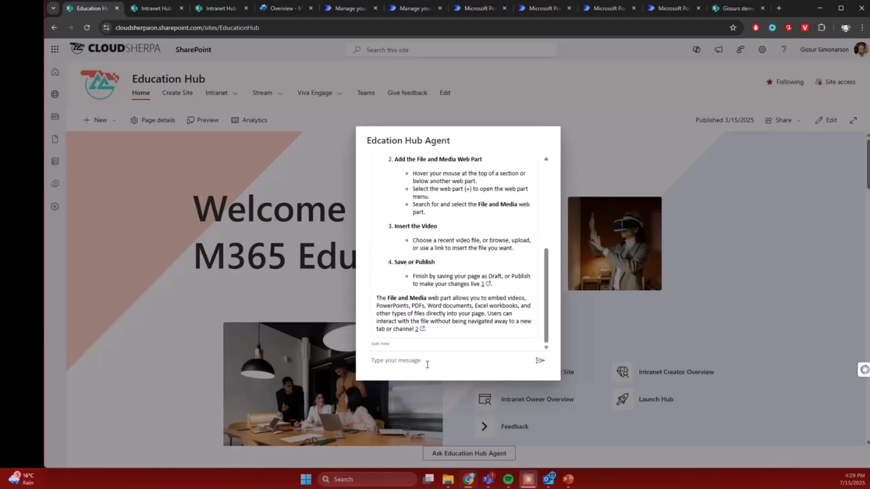
scroll(427, 273, up, 3)
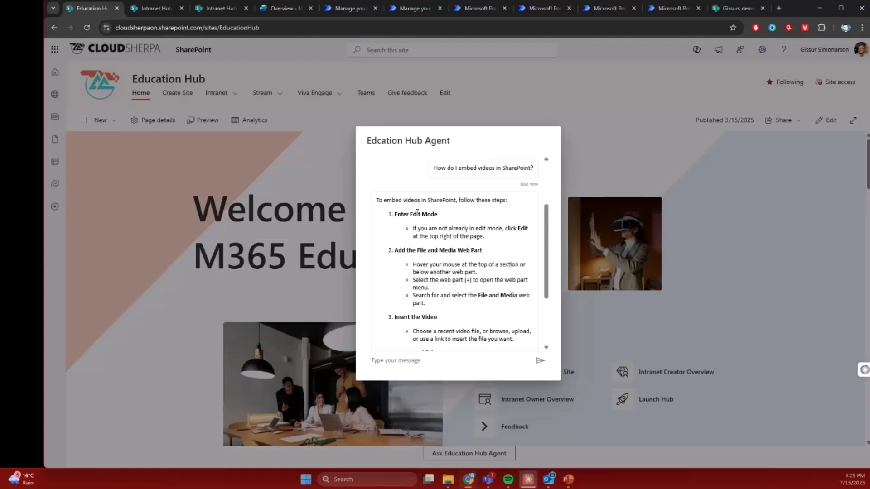
scroll(487, 246, down, 3)
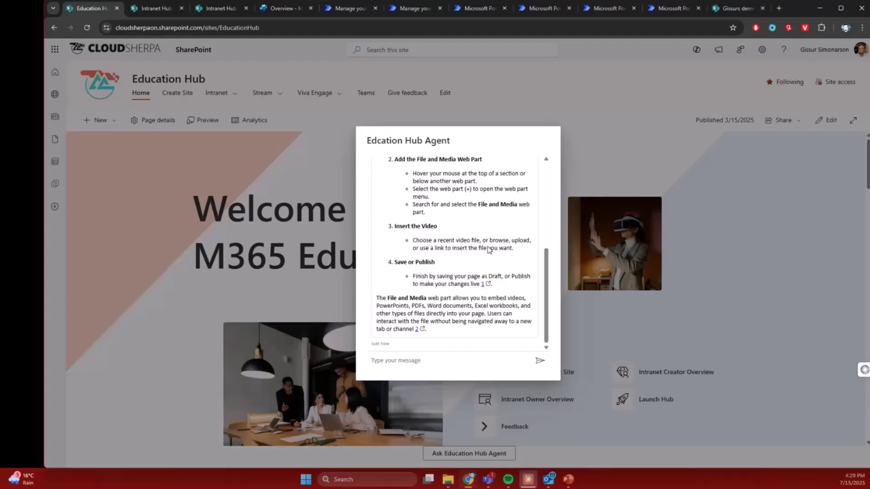
Read the answer's cited Stream embedding article, then return Home and start a fresh agent chat.
click(451, 369)
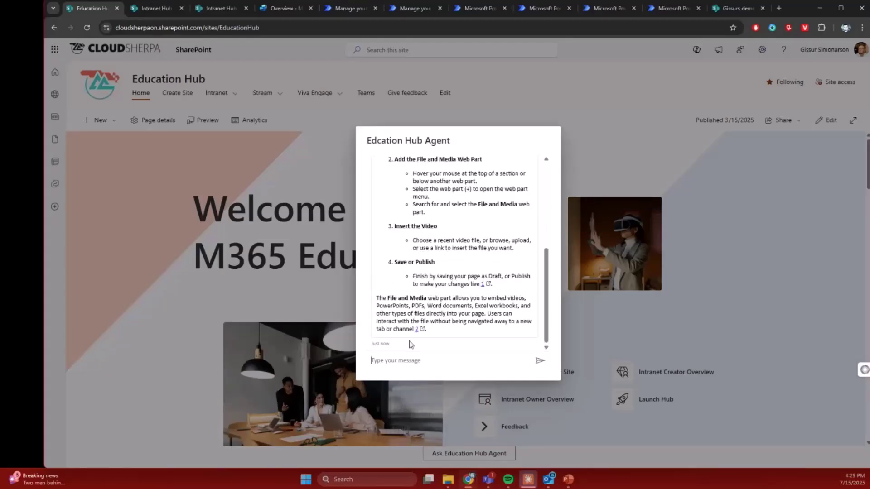
click(481, 284)
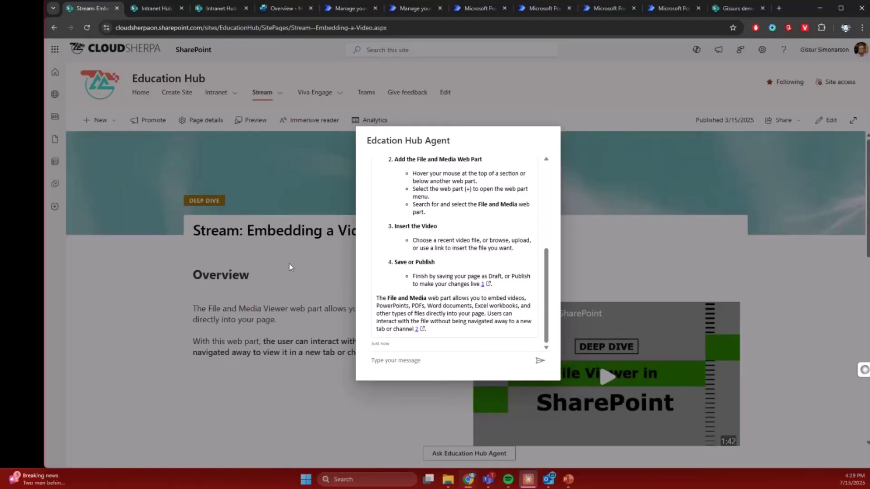
click(292, 294)
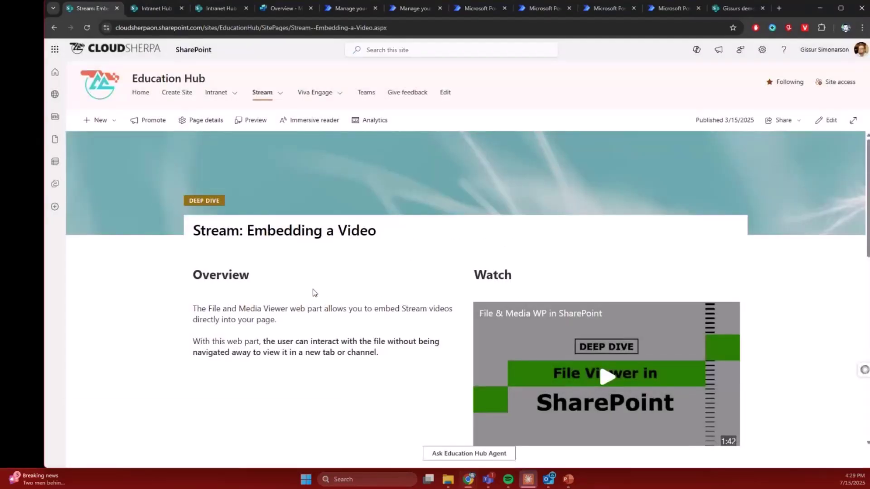
click(140, 92)
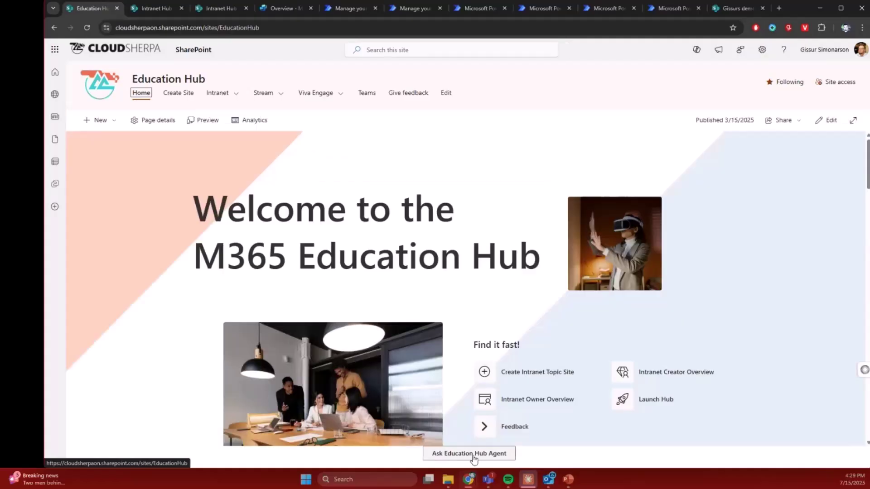
click(474, 456)
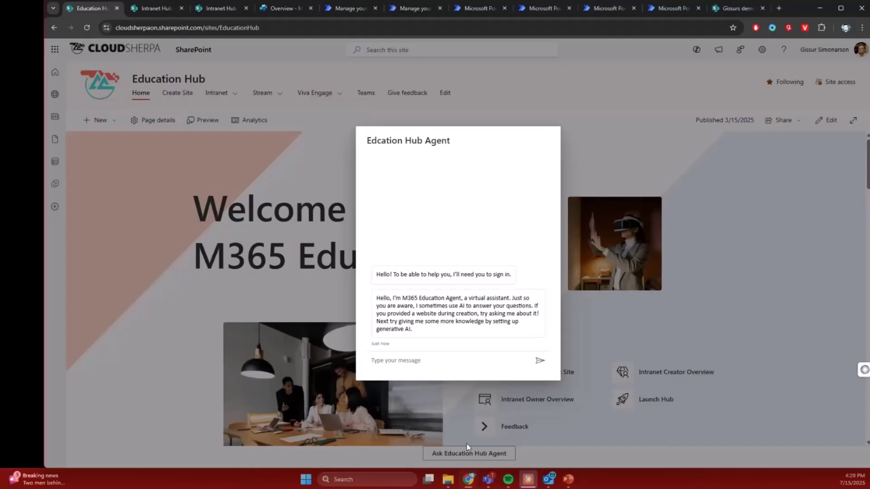
Ask the agent to create a new site named 'Live M365 community demo'.
click(437, 363)
text(C)
text(reate a site f)
text(or me)
key(Return)
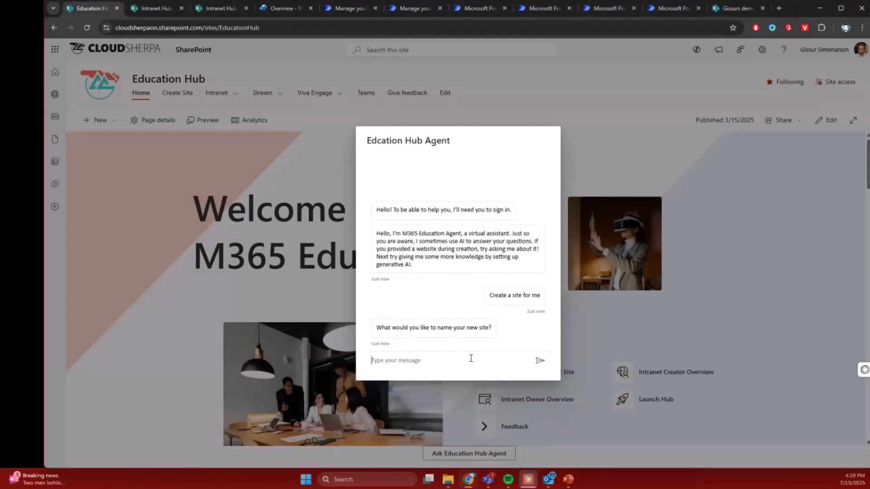
text(Live)
text( M365 com)
text(munity demo)
key(Return)
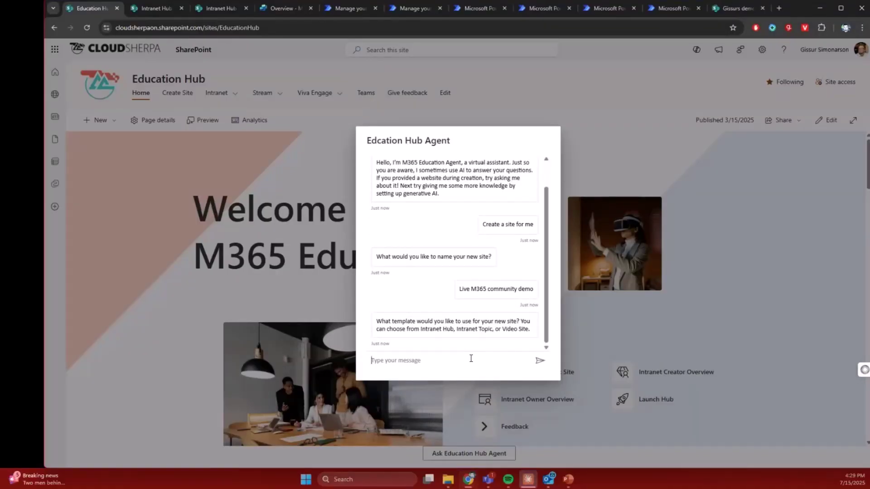
text(In)
text(tra)
Choose the Intranet Hub template, supply primary and secondary owner emails, and ask for the site's status.
key(BackSpace)
key(BackSpace)
text(ra)
text(net Hub)
key(Return)
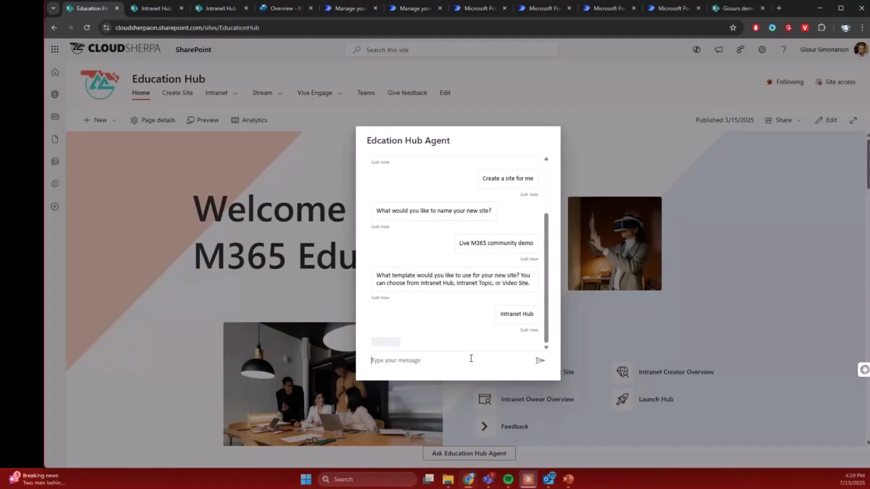
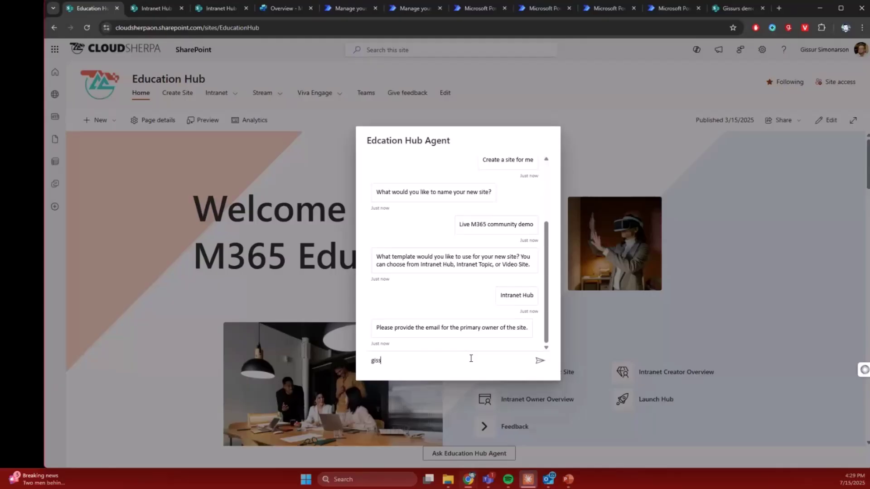
key(Return)
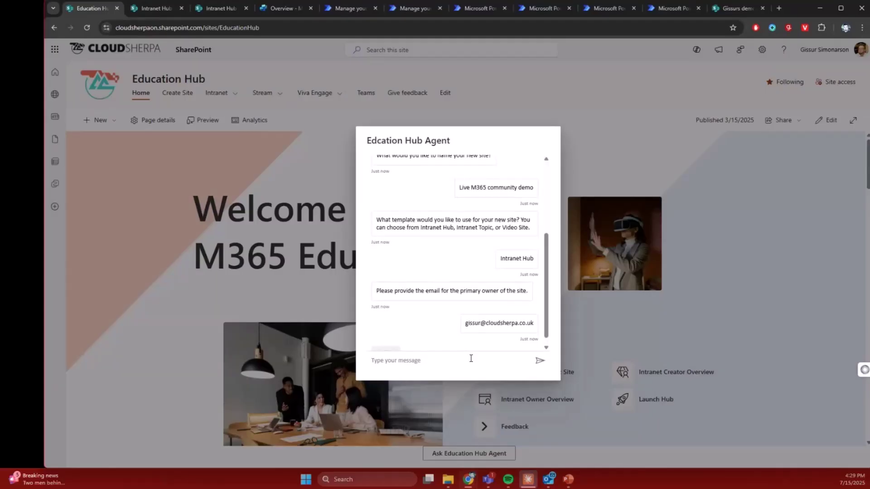
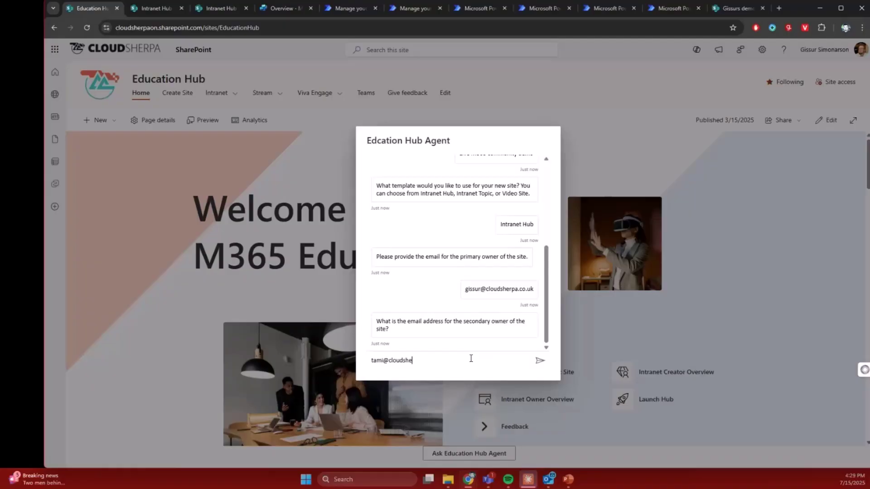
key(Return)
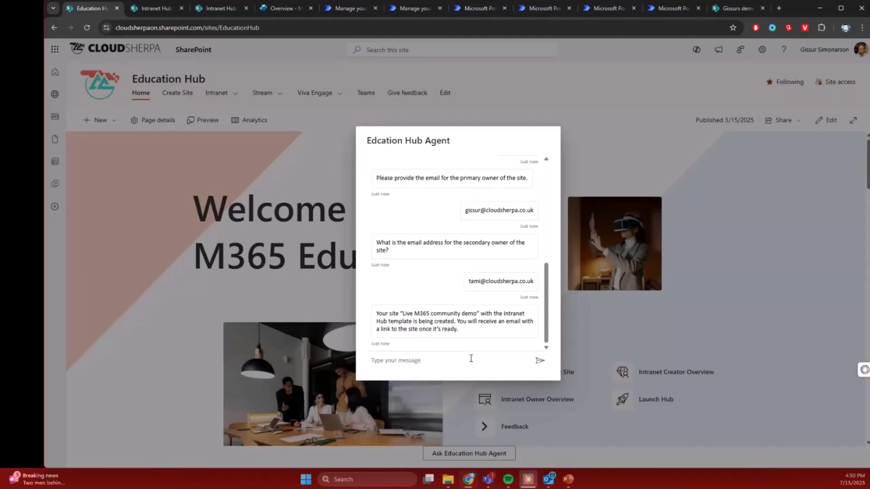
text(What's th)
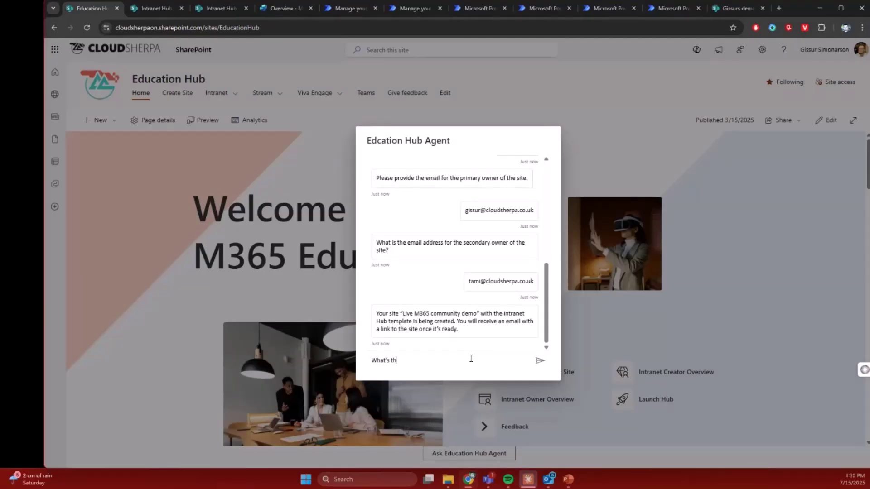
text(e status of the site?)
key(Return)
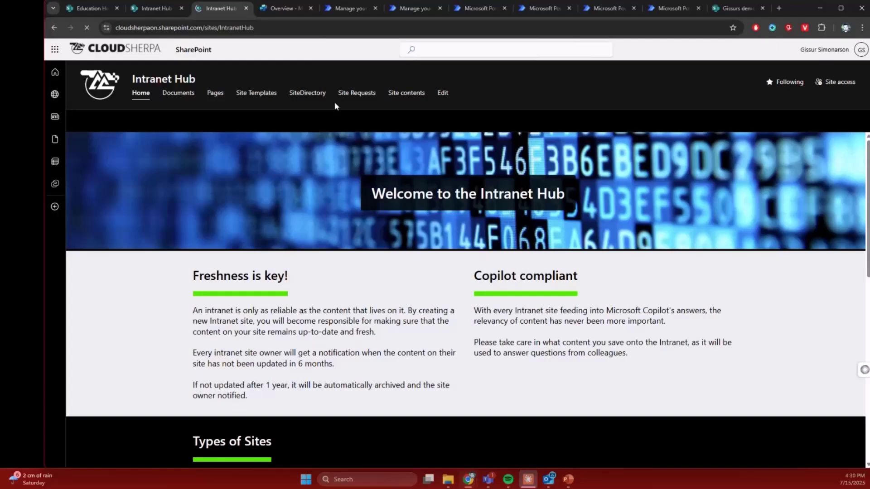
Check that Site Requests lists 'Live M365 community demo' as In progress, briefly viewing an existing demo site.
click(359, 93)
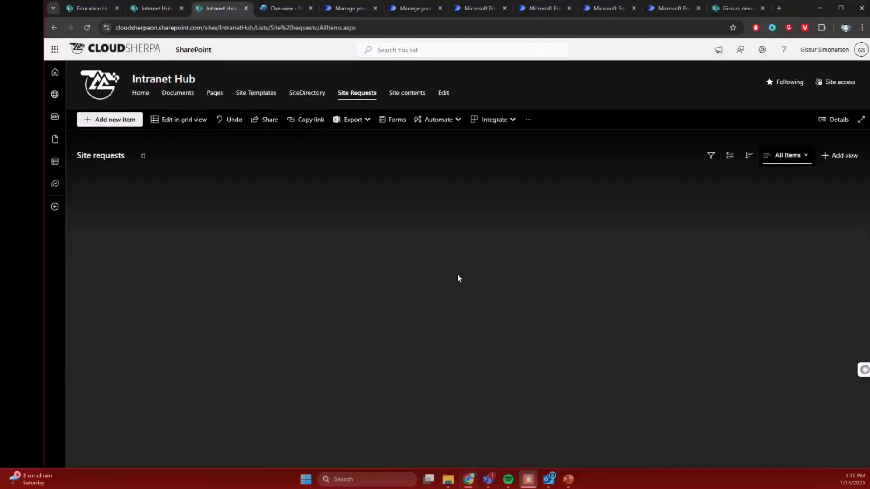
scroll(471, 316, down, 2)
scroll(472, 316, down, 2)
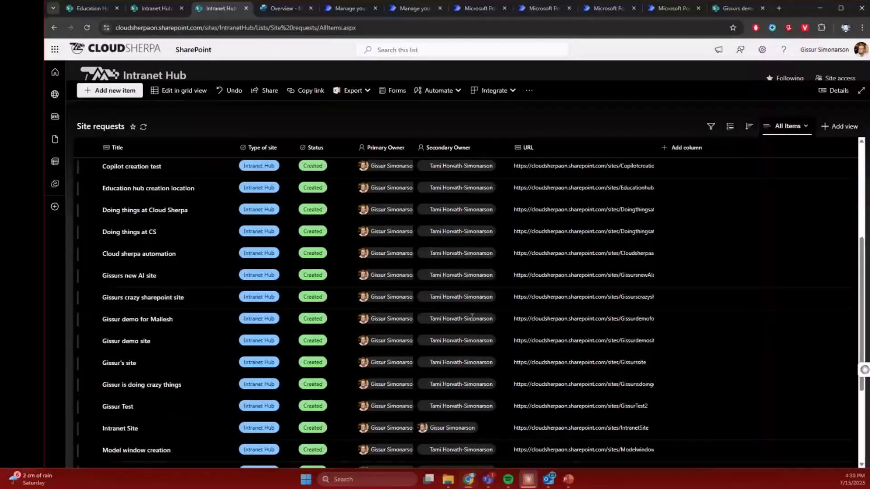
scroll(471, 317, down, 5)
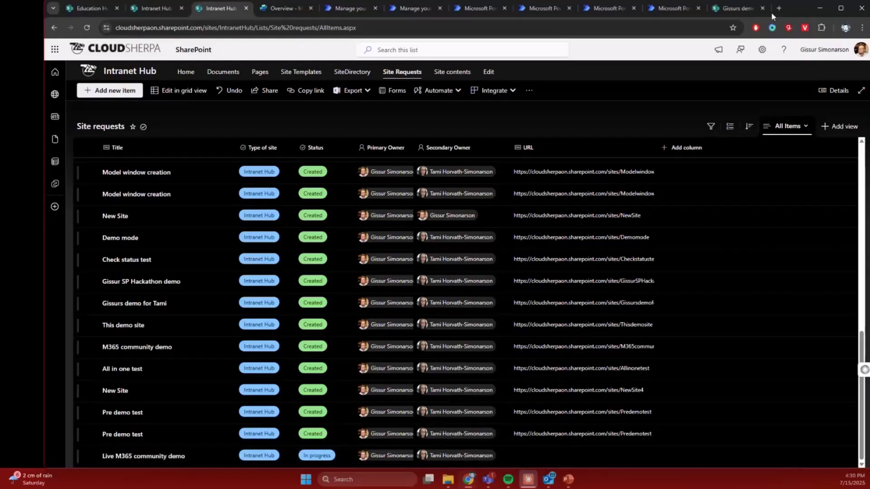
click(735, 15)
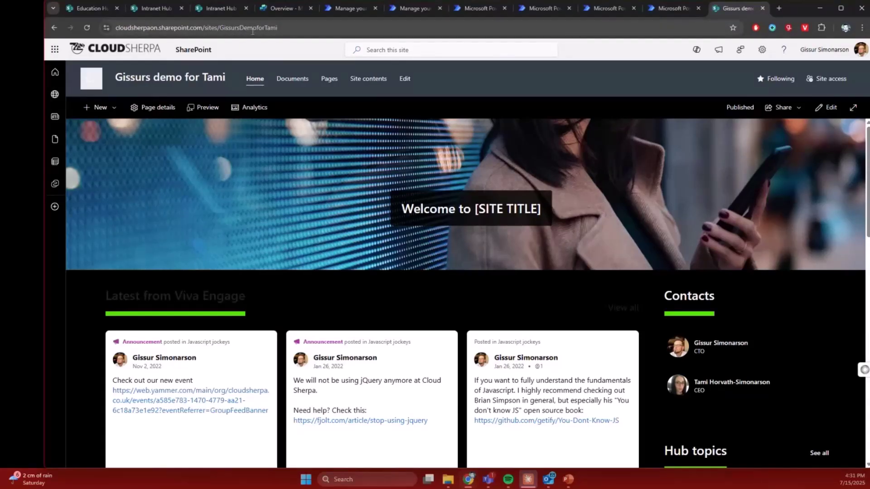
click(151, 12)
click(223, 8)
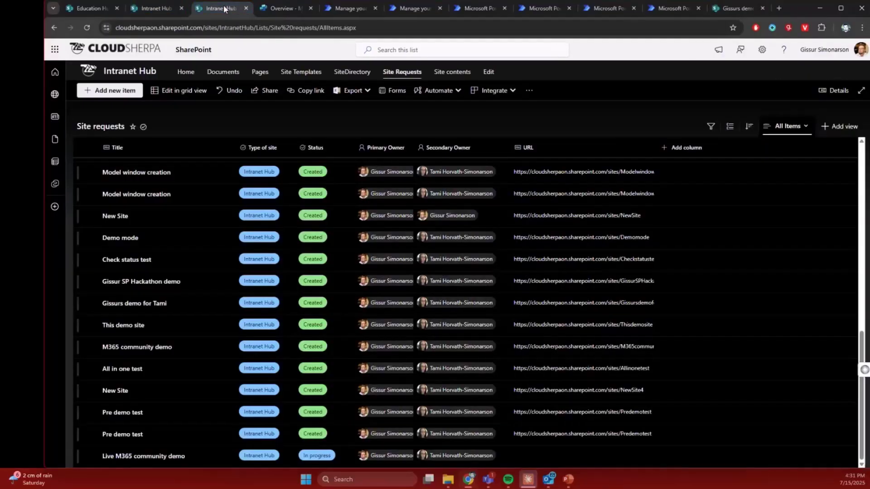
mouse_move(354, 237)
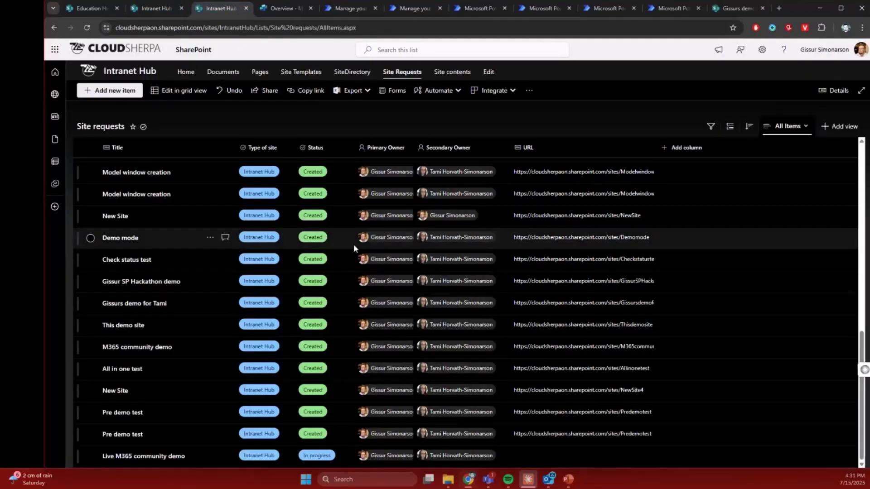
Open the Intranet Hub SiteDirectory list with each site's owners, template, creation date and usage.
click(351, 71)
scroll(349, 238, down, 3)
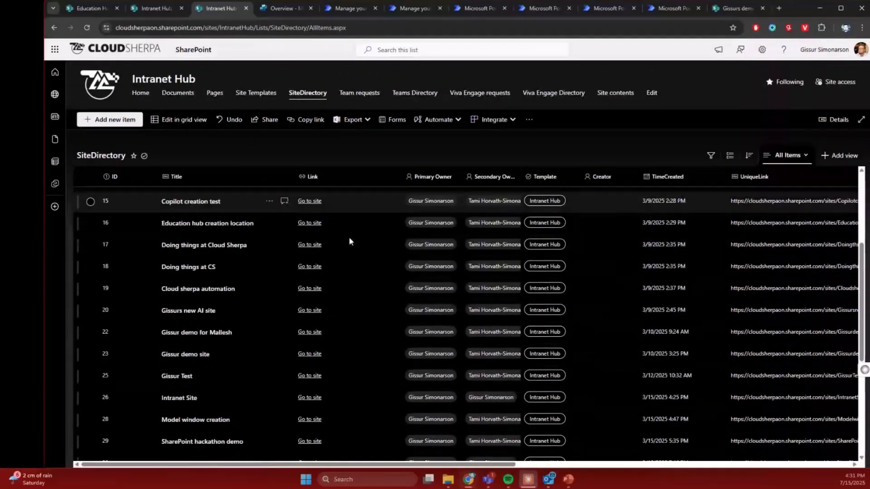
scroll(349, 238, down, 1)
scroll(349, 237, down, 5)
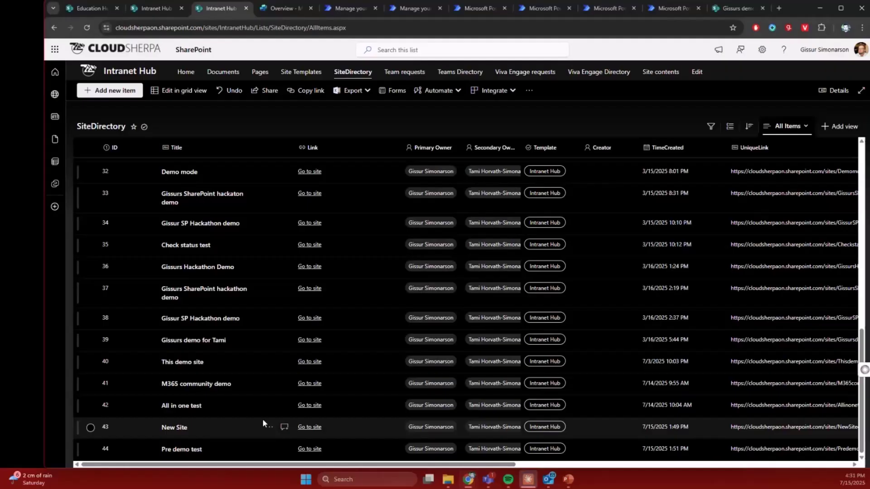
scroll(429, 291, up, 3)
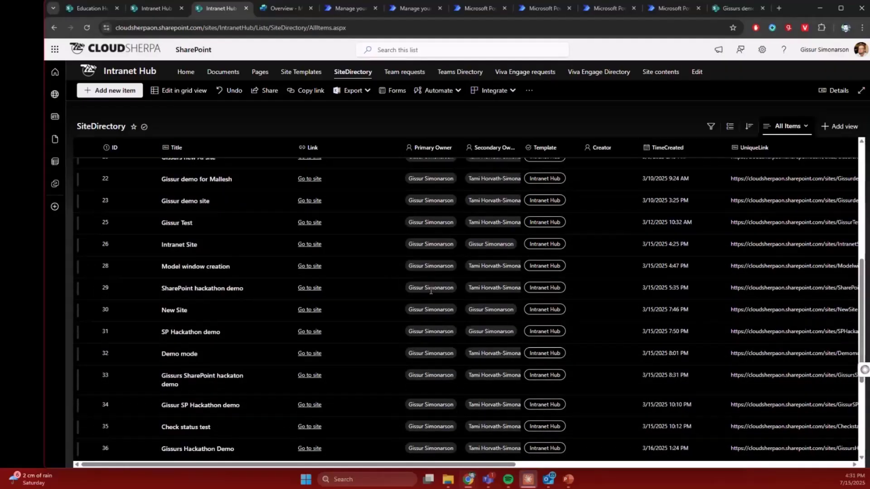
scroll(430, 291, up, 1)
drag(377, 465, 717, 469)
scroll(786, 371, down, 4)
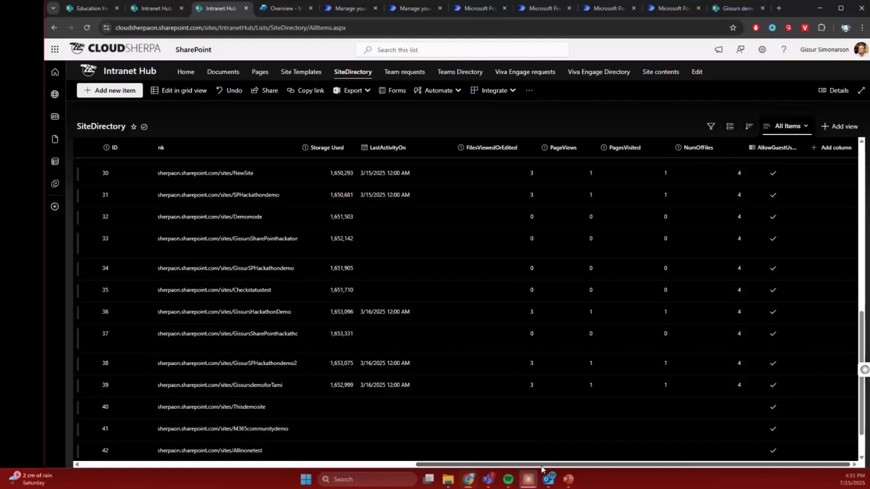
mouse_move(542, 465)
mouse_down()
mouse_move(381, 448)
mouse_move(202, 455)
mouse_up()
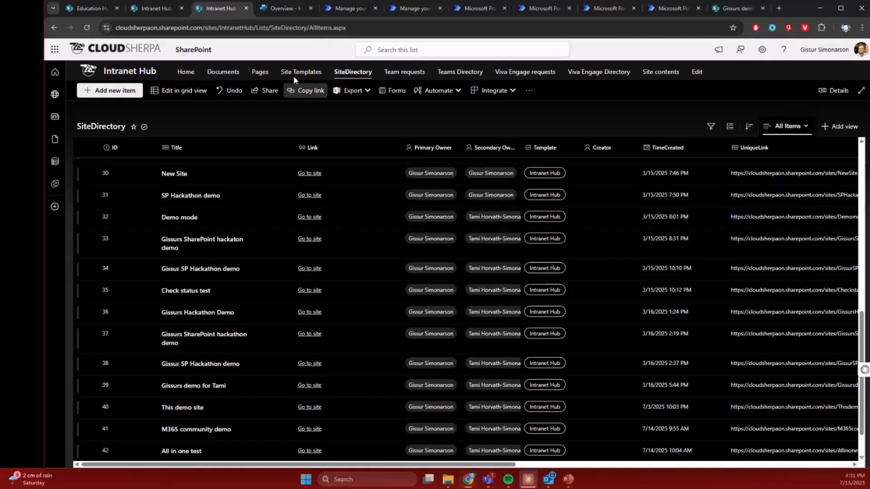
Review the M365 Education Agent overview, then its Tools list of Create site, Get site status and Set out of office.
click(281, 9)
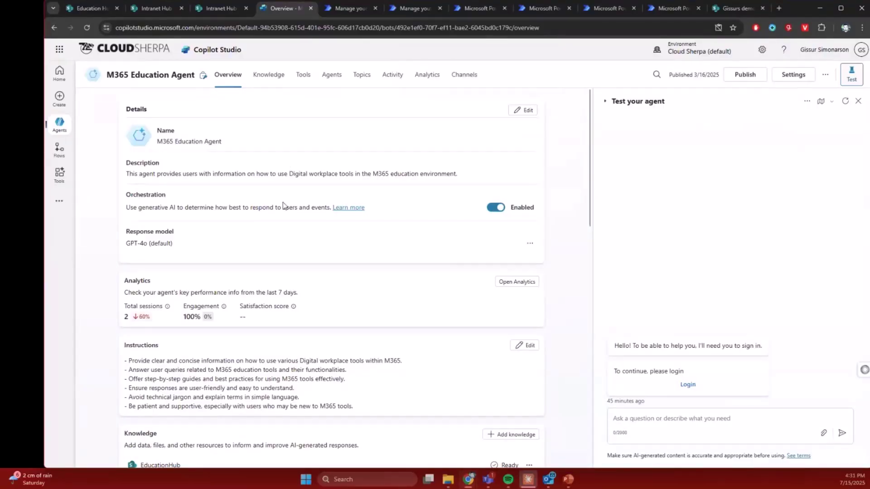
scroll(171, 324, down, 1)
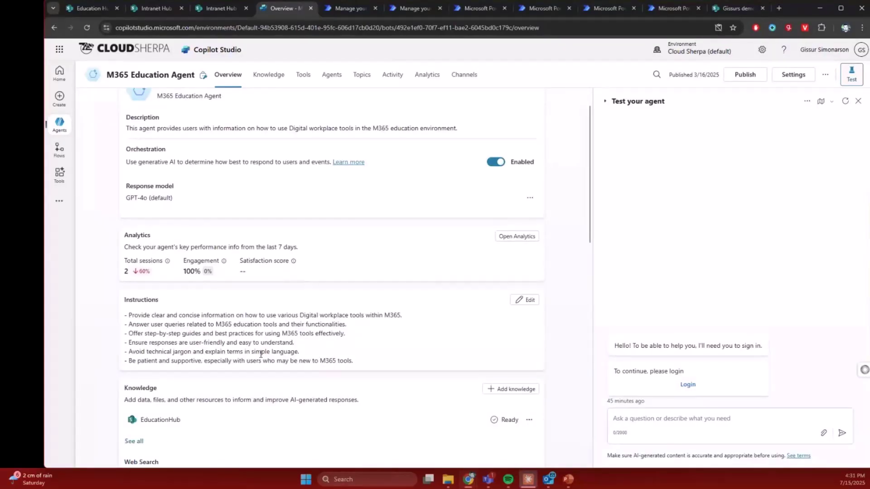
click(310, 82)
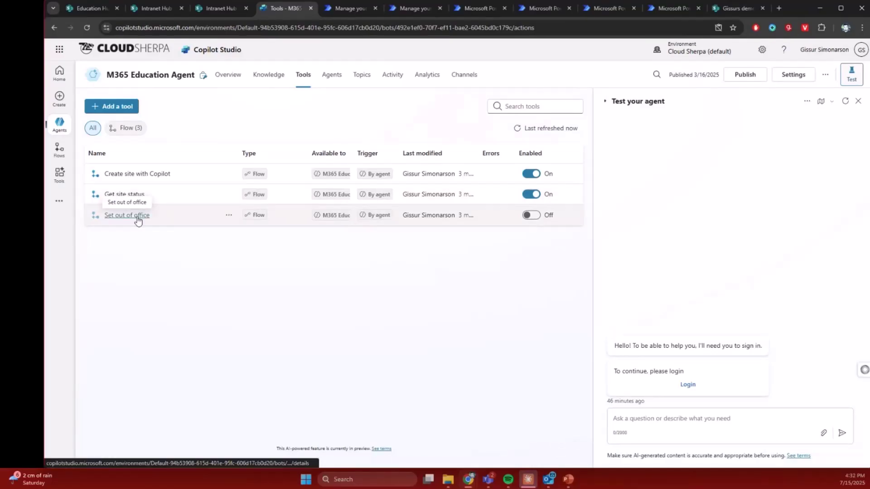
mouse_move(272, 195)
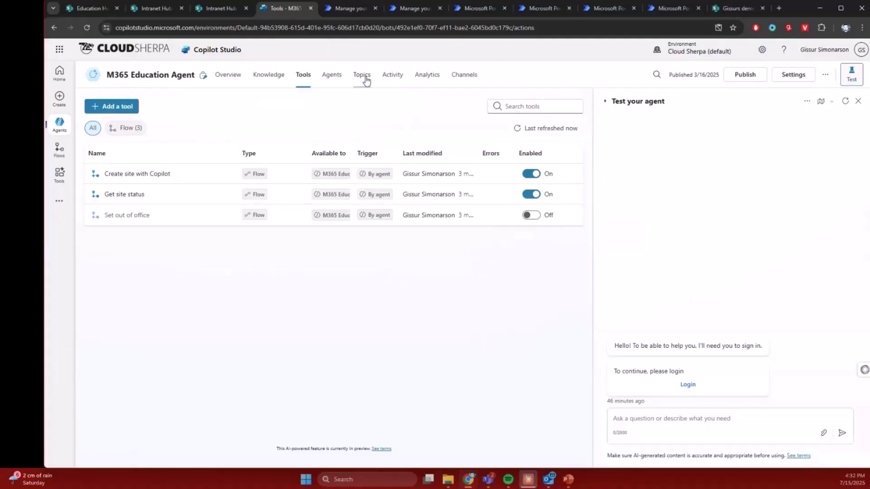
mouse_move(449, 194)
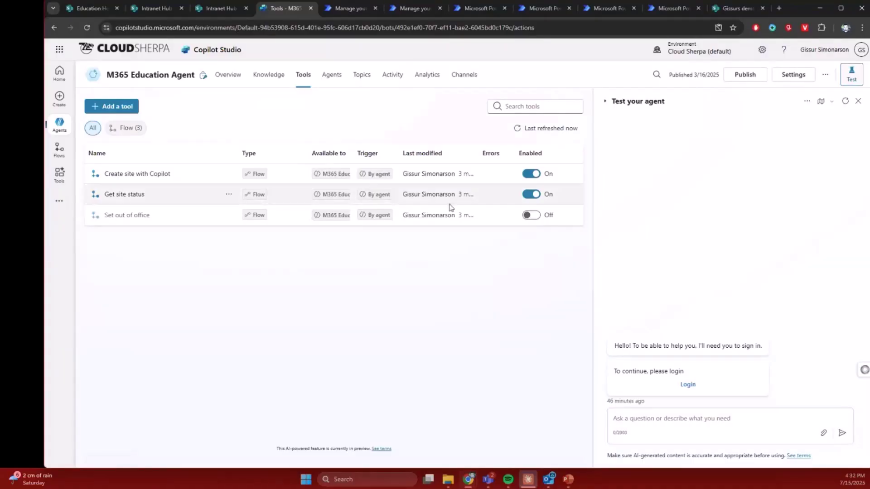
key(Tab)
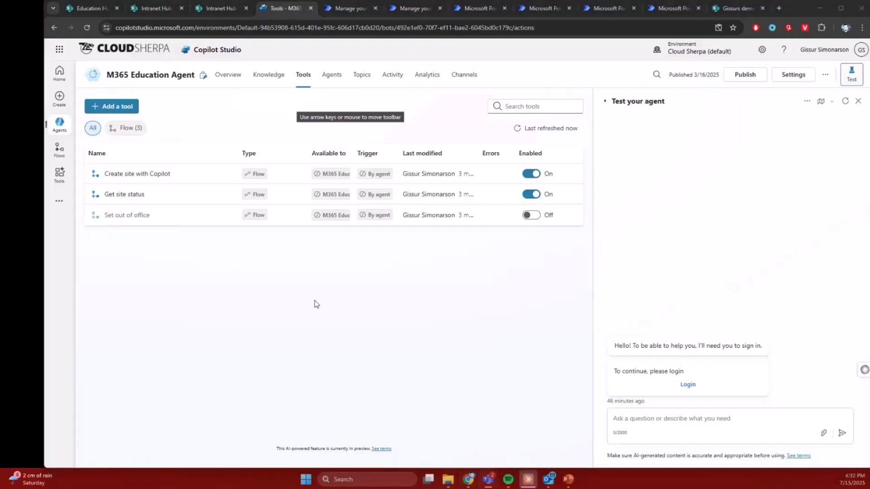
Inspect the Create site with Copilot flow's Create item step that writes agent inputs to Site requests.
click(351, 9)
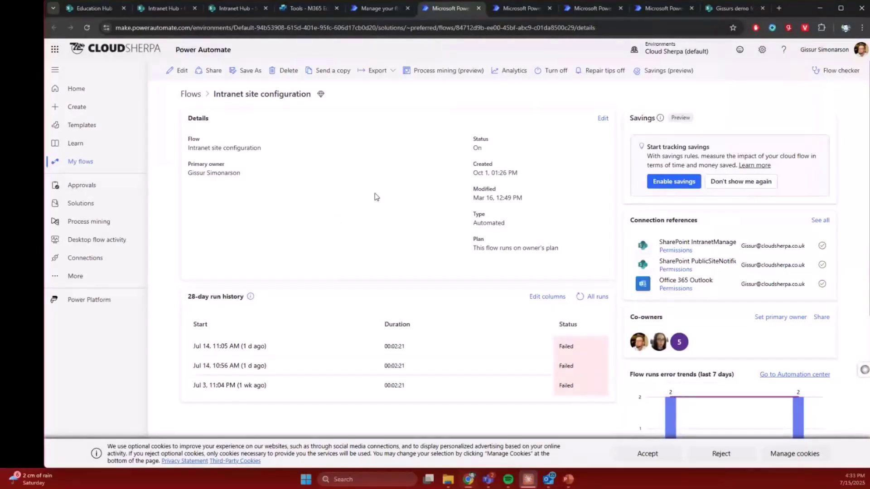
click(407, 8)
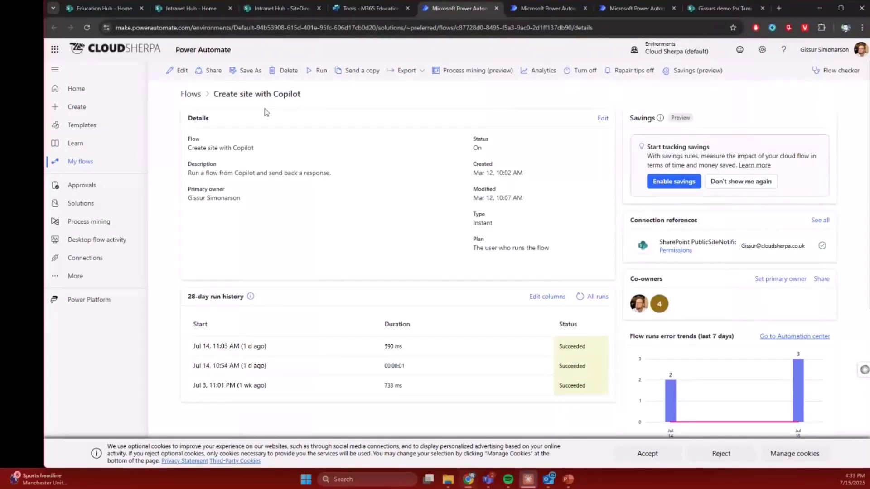
click(182, 71)
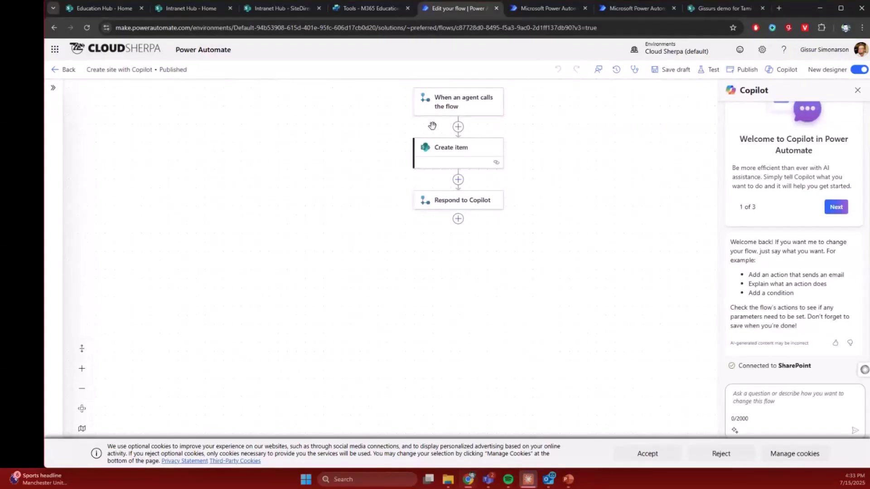
click(458, 152)
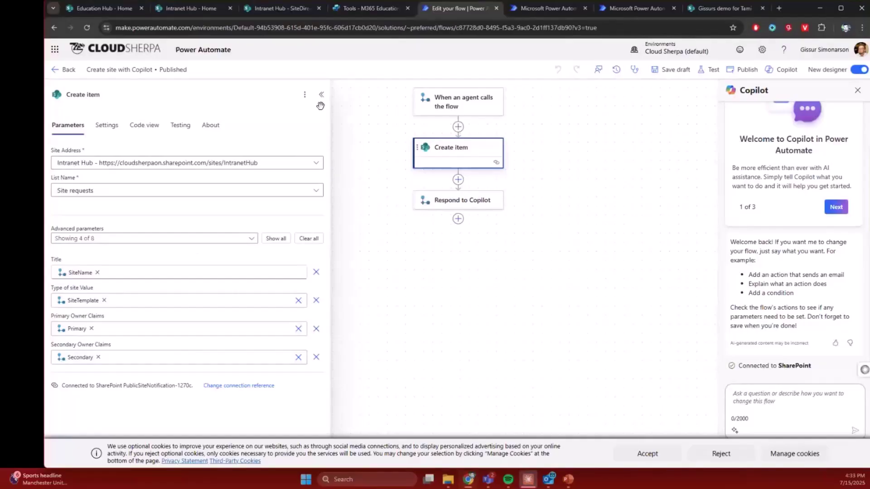
click(124, 16)
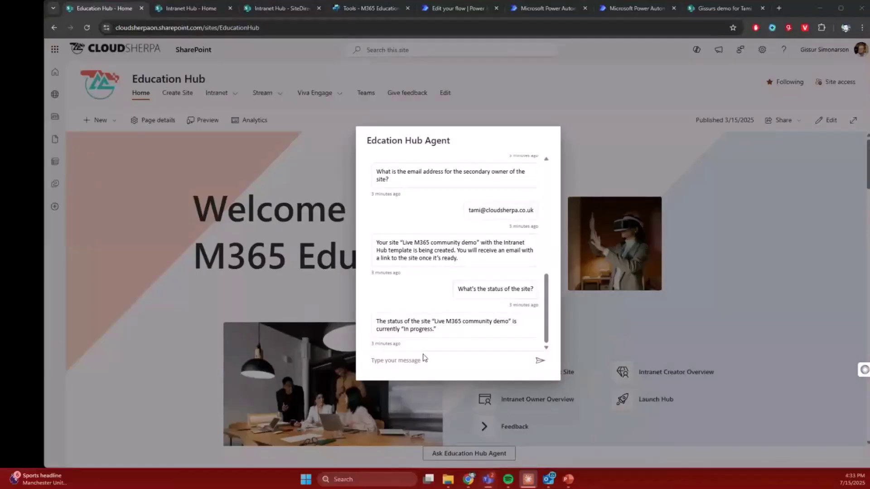
Ask the agent to create 'All in one demo live' as an Intranet Hub site with two owner emails.
click(421, 360)
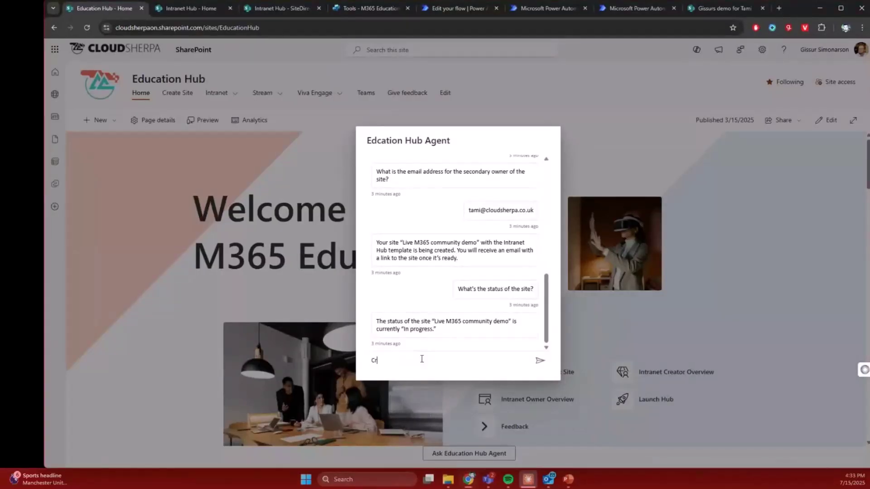
text(Create a new site called ")
text(All in one de)
text(mo live")
text( with the)
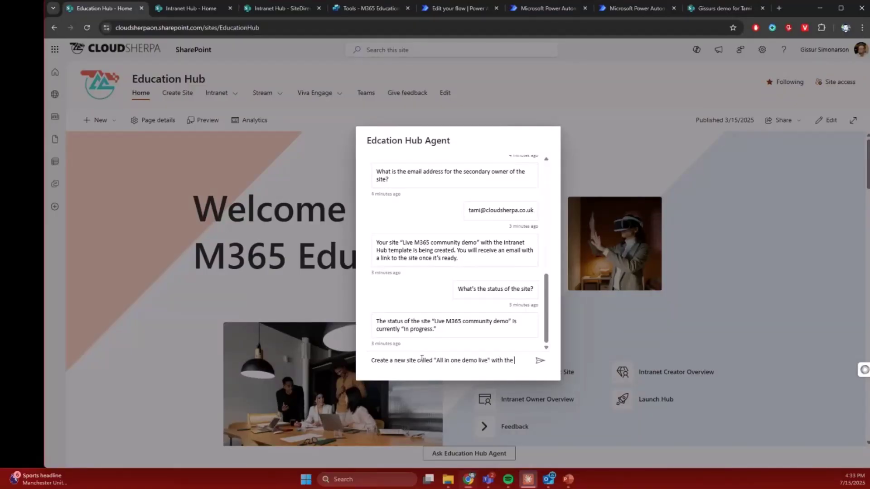
text( template Int)
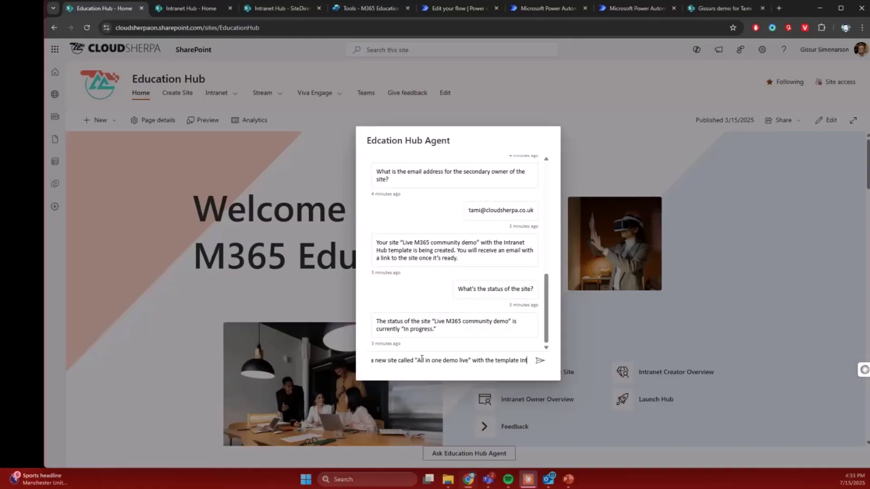
text(ranet Hub)
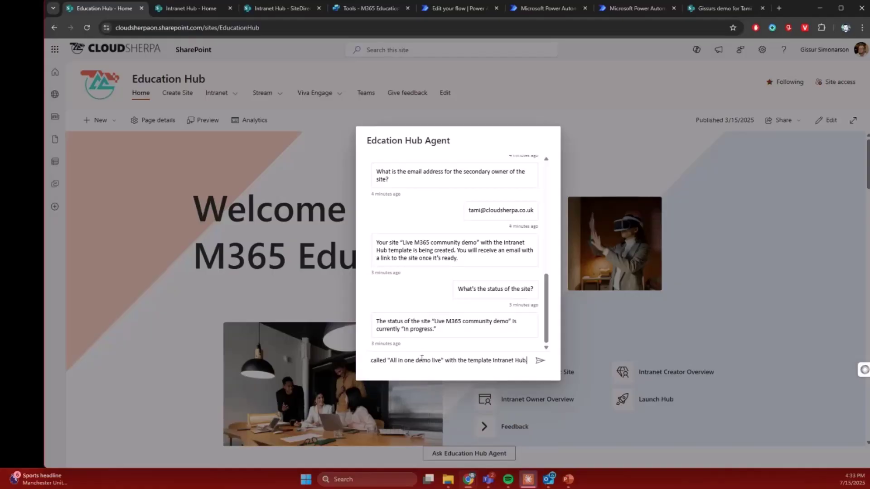
text(. Primary owner)
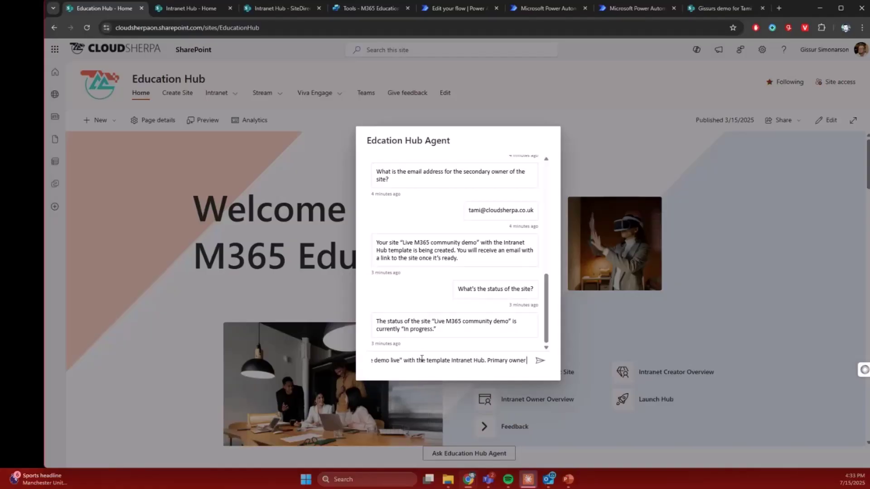
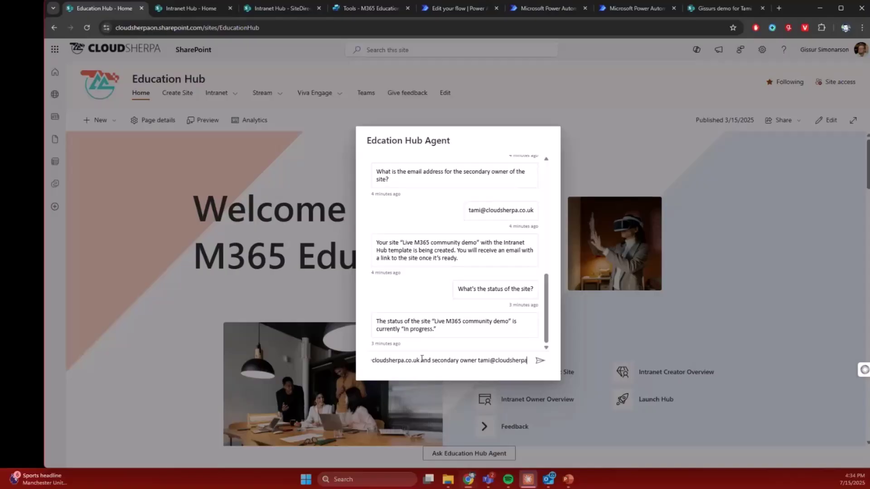
key(Return)
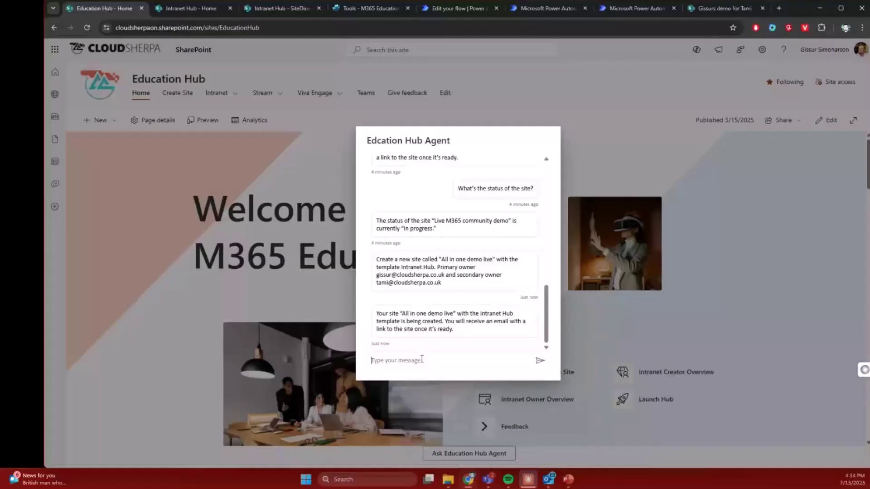
click(445, 10)
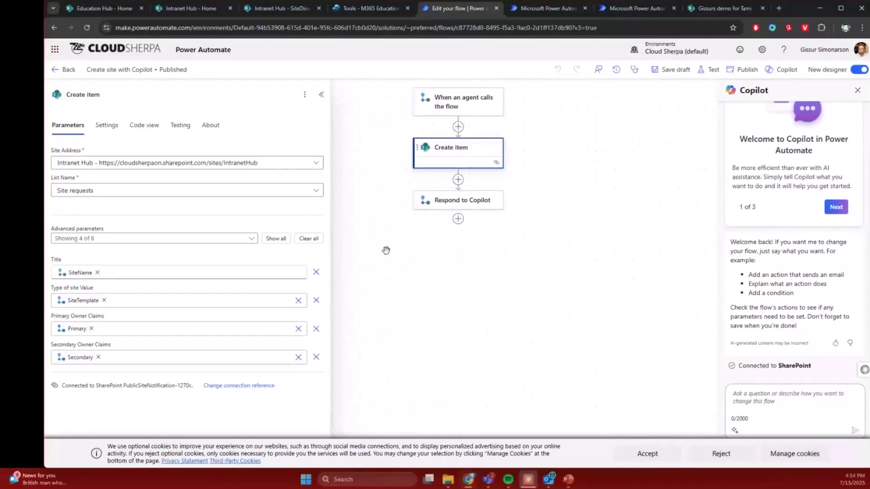
Close the Create site flow and inspect the Get site status flow's Get items step.
click(496, 8)
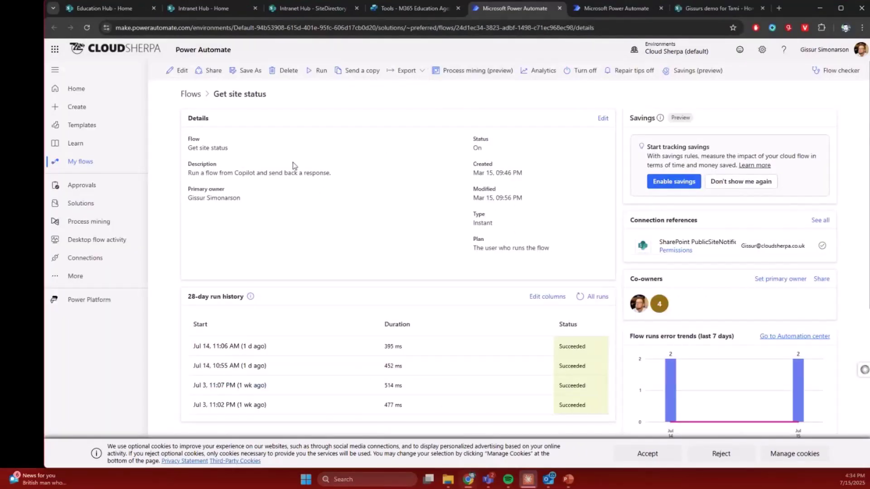
click(180, 70)
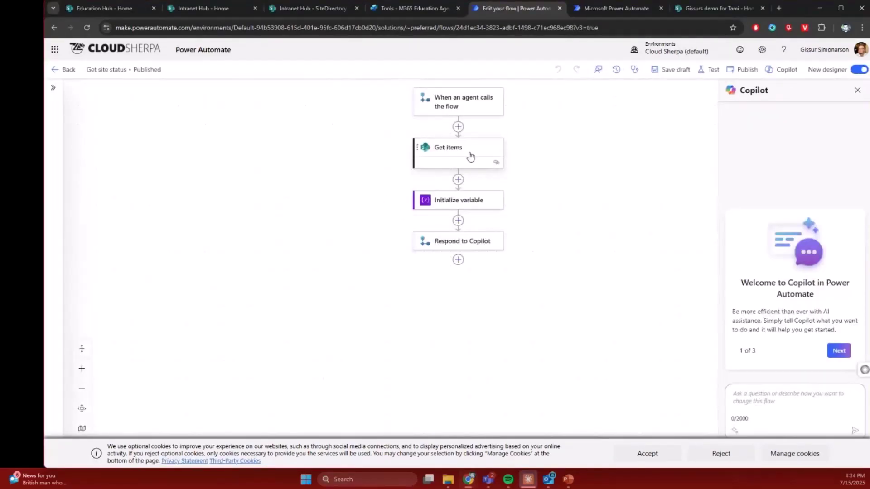
click(470, 158)
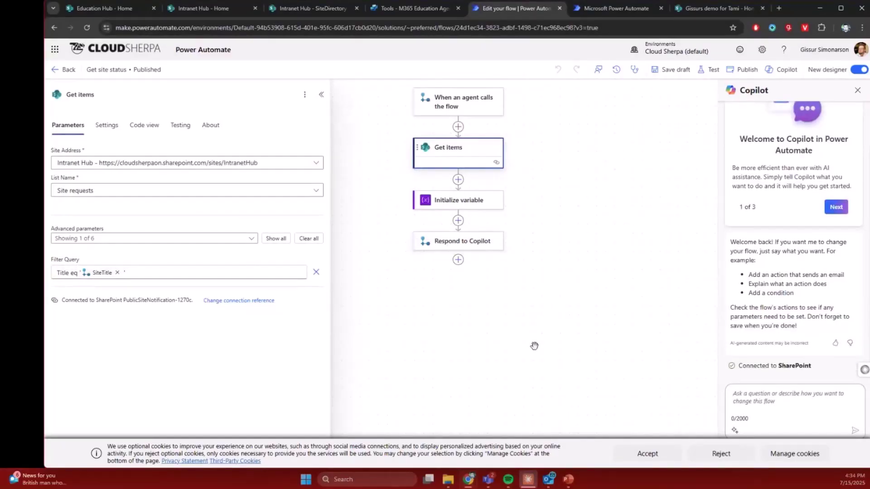
Close the Get site status flow, return to the agent's tools, and bring Outlook up full screen.
middle_click(500, 14)
click(417, 11)
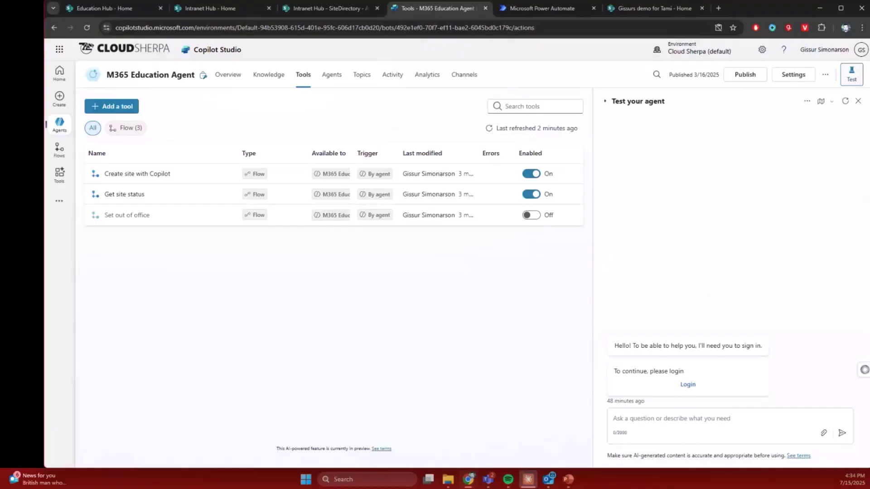
key(alt+Tab)
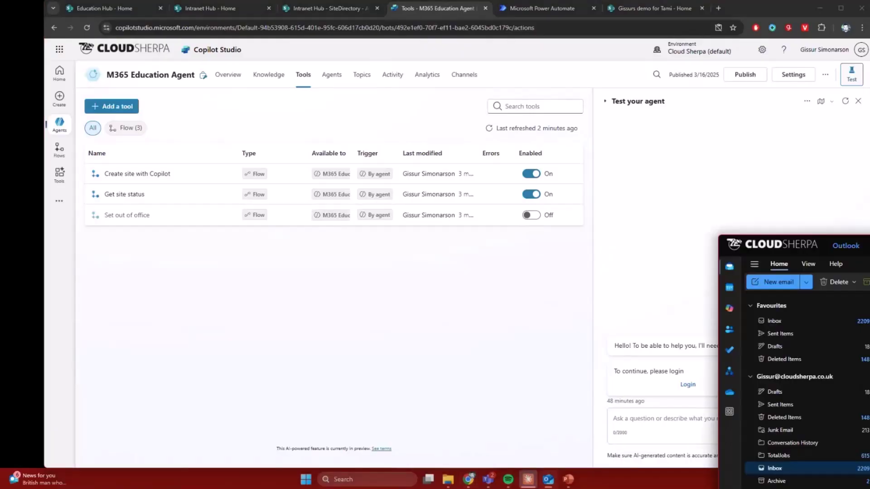
key(super+Up)
Follow the link in the 'Hello! Your new intranet site' email to the Live M365 community demo site.
click(328, 113)
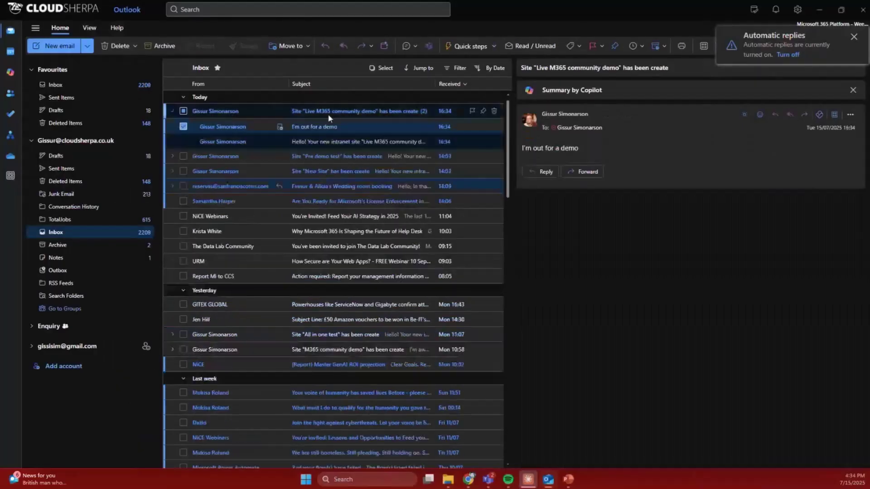
click(358, 141)
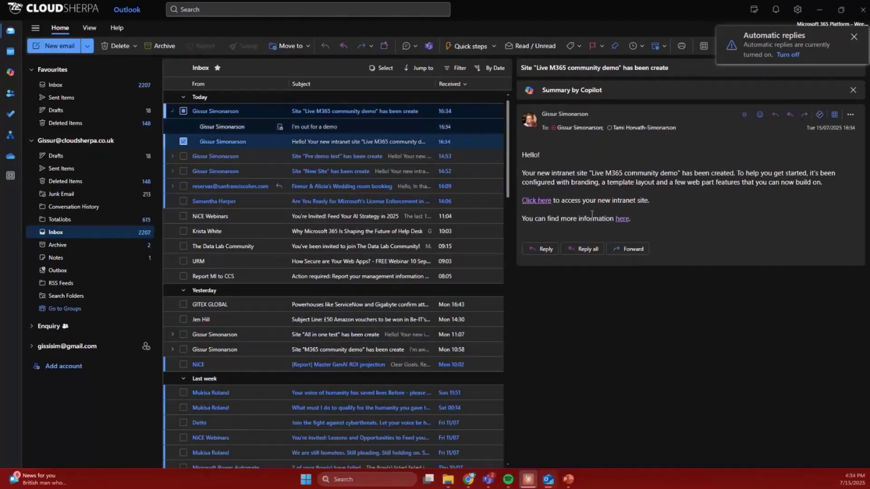
click(545, 202)
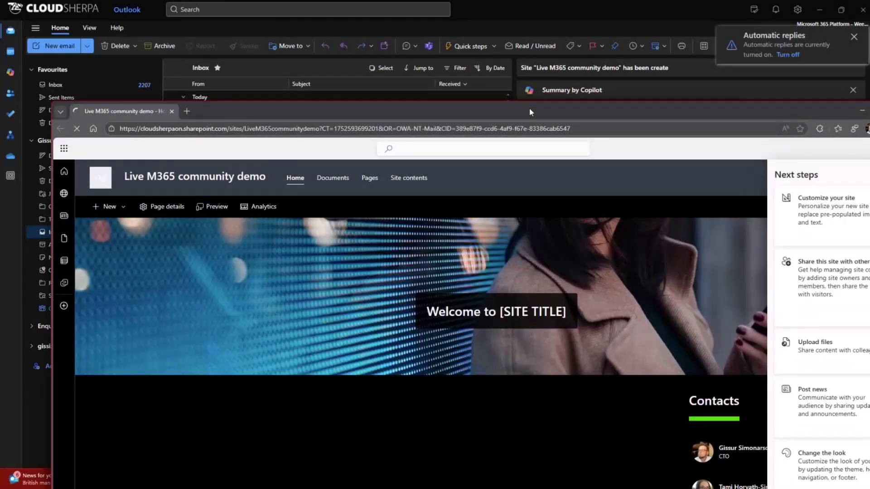
Review the Live M365 community demo site's Viva Engage posts, contacts, hub topics and news, then close the browser.
double_click(530, 108)
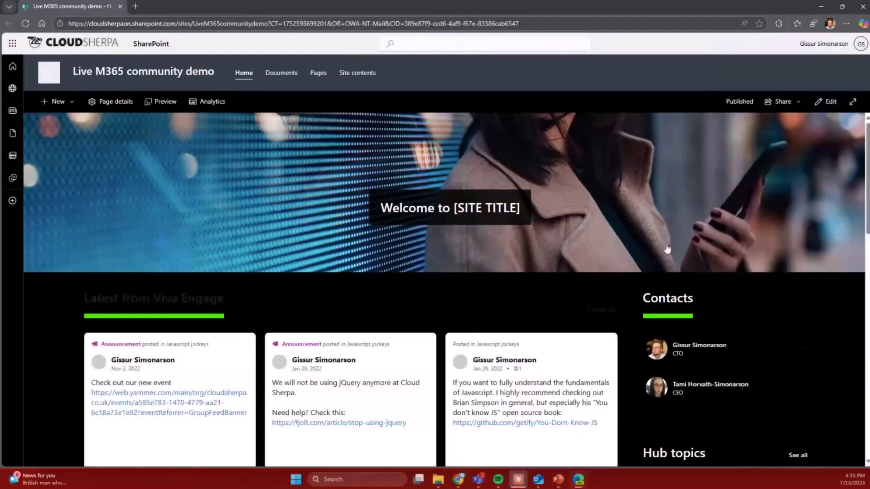
scroll(632, 384, down, 2)
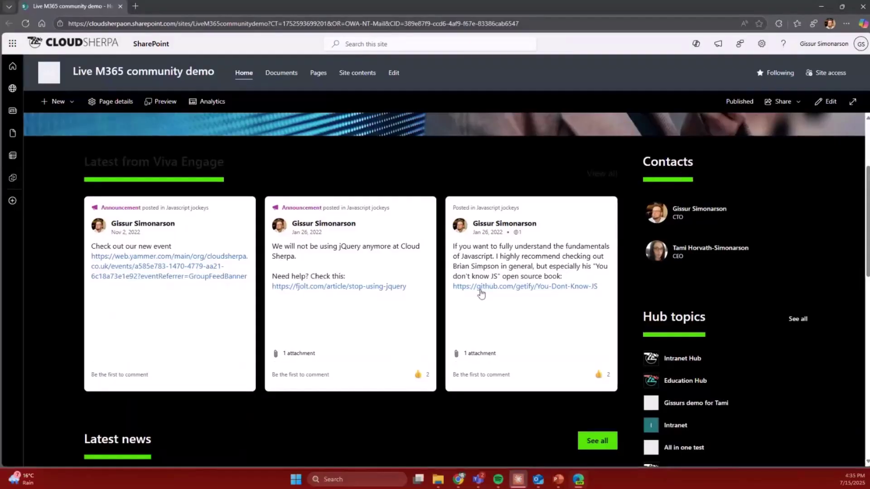
scroll(481, 293, down, 2)
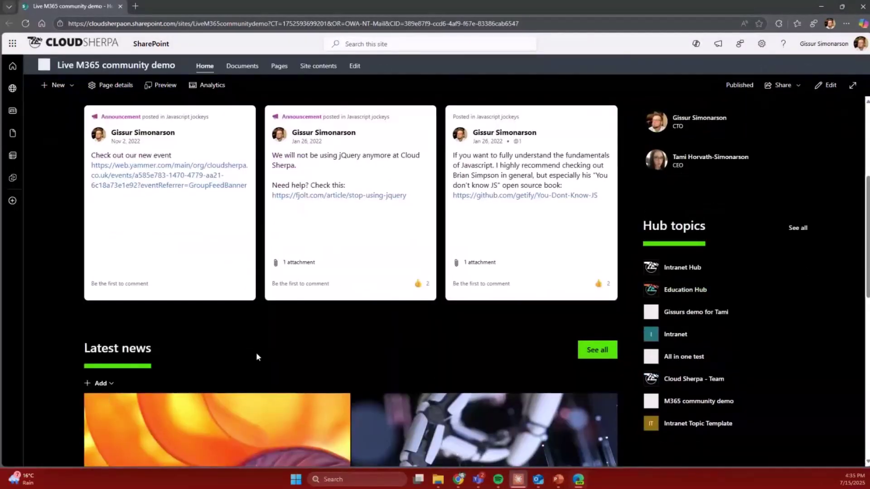
scroll(256, 353, down, 1)
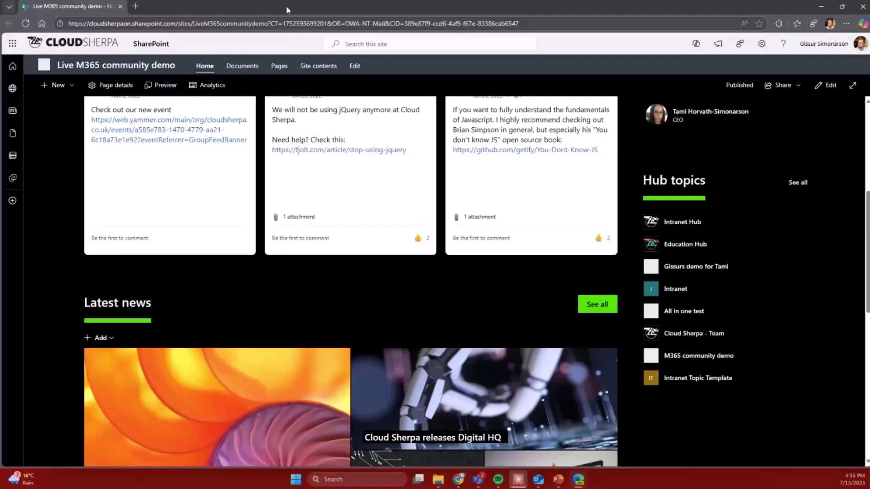
mouse_move(286, 6)
mouse_down()
mouse_move(364, 103)
mouse_move(421, 107)
mouse_up()
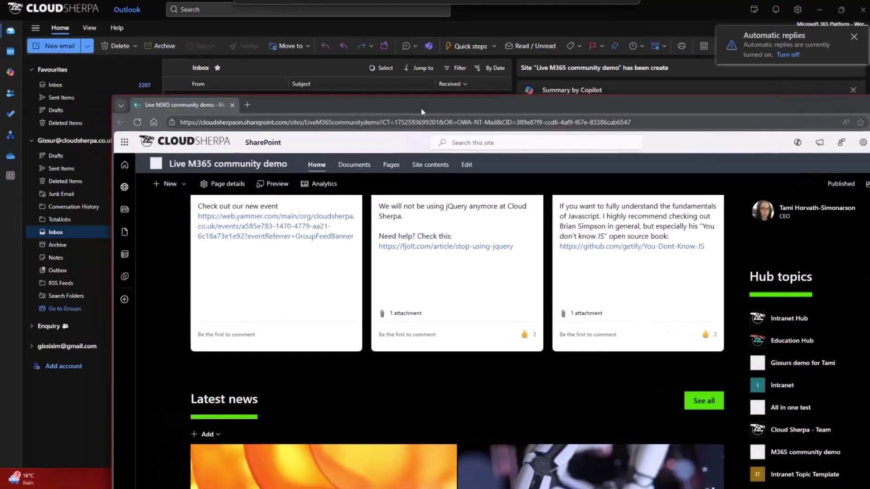
key(ctrl+w)
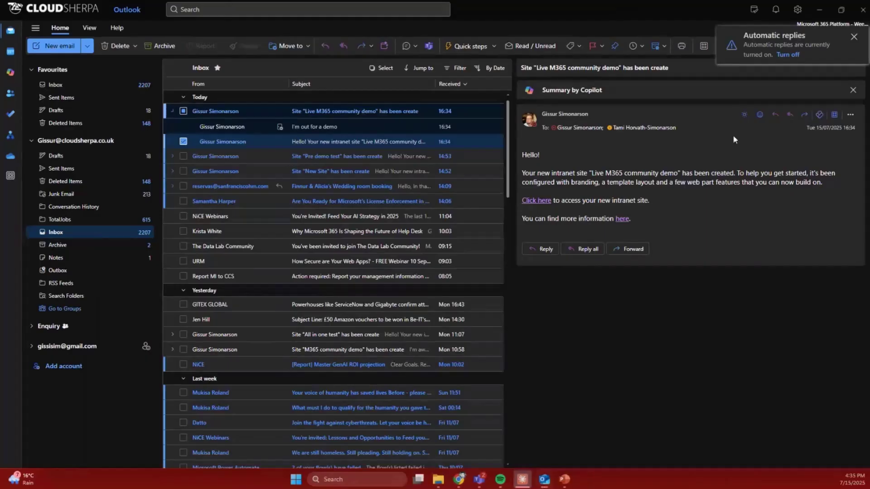
Save the Teams out-of-office settings with automatic replies left off, and restore the Teams window.
drag(486, 9, 869, 95)
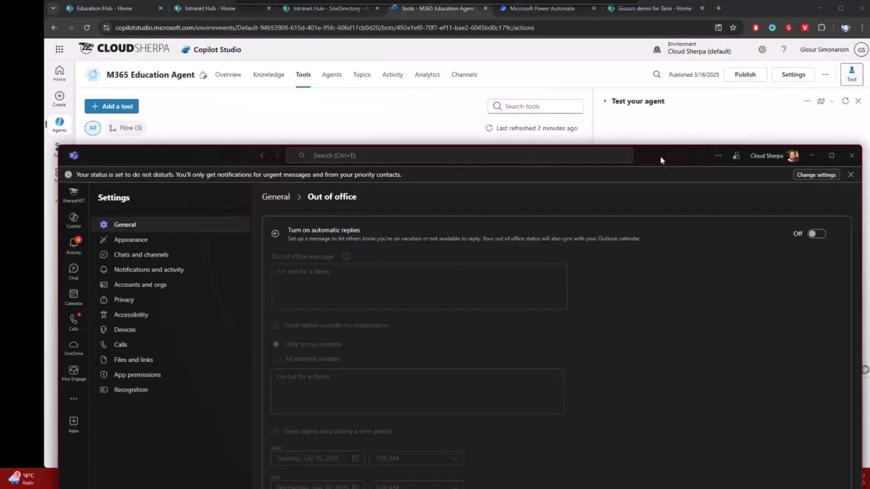
double_click(684, 152)
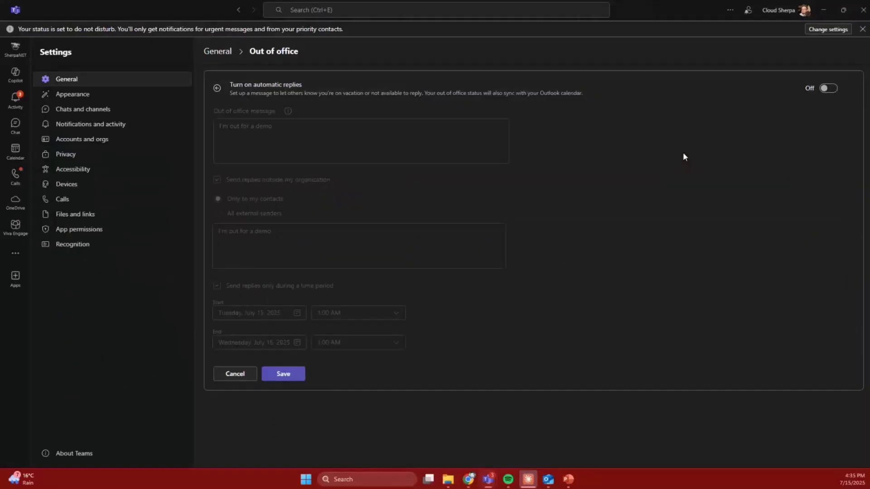
click(284, 374)
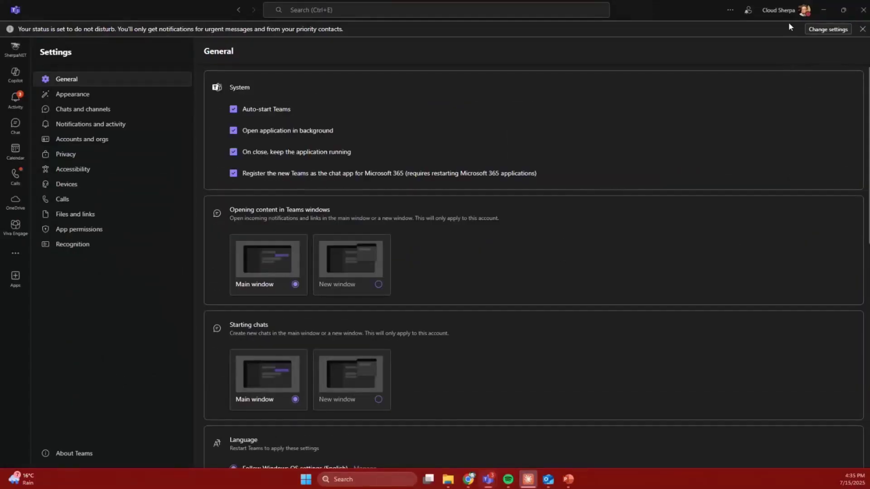
mouse_move(803, 10)
mouse_down()
mouse_move(799, 52)
mouse_move(782, 17)
mouse_move(772, 115)
mouse_move(779, 118)
mouse_up()
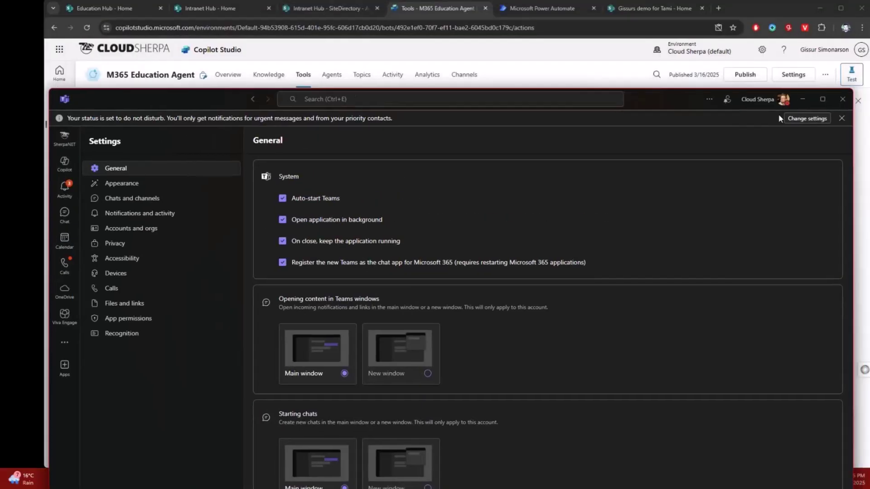
drag(225, 96, 267, 98)
Check the community-call mentions in Activity, including Hat Trick of Tools, then return to the browser.
click(111, 193)
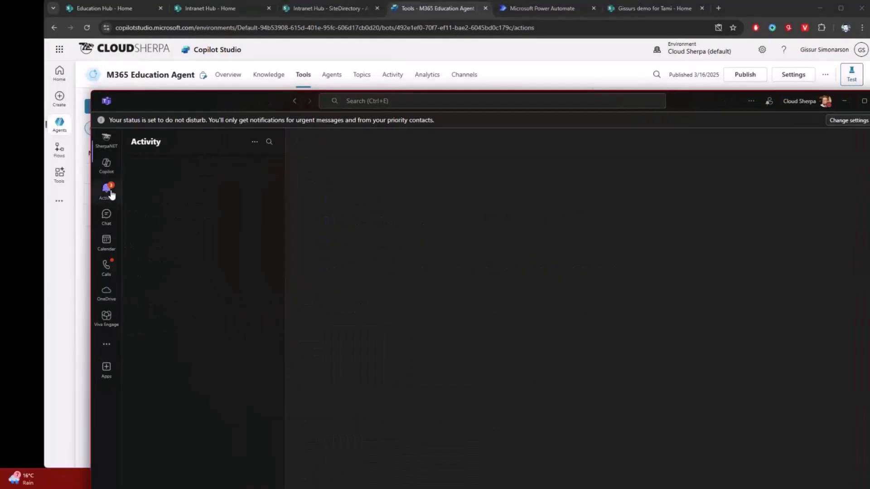
click(184, 239)
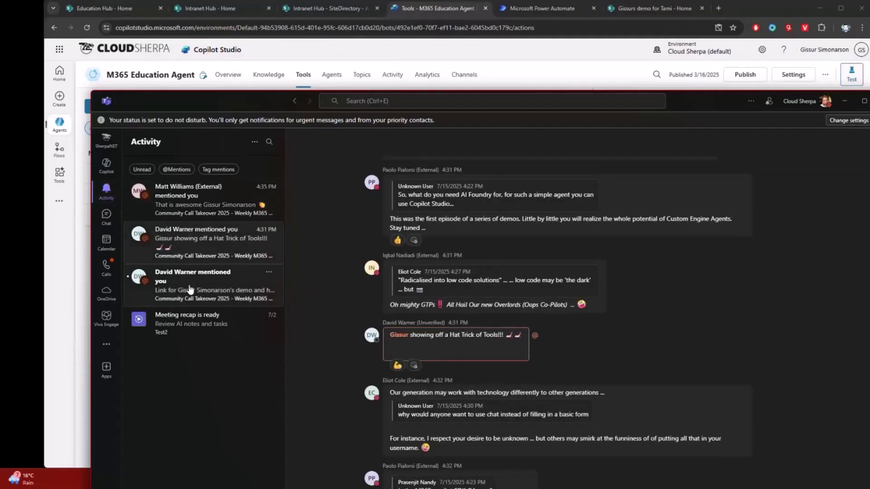
click(190, 290)
click(487, 479)
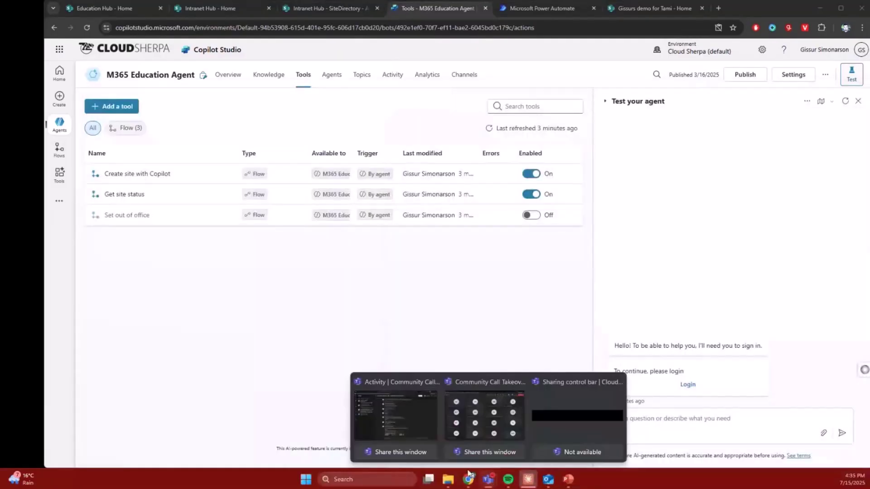
click(279, 349)
Ask the Education Hub agent for out-of-office from Today to Tomorrow, replying 'I am doing a live demo'.
click(123, 11)
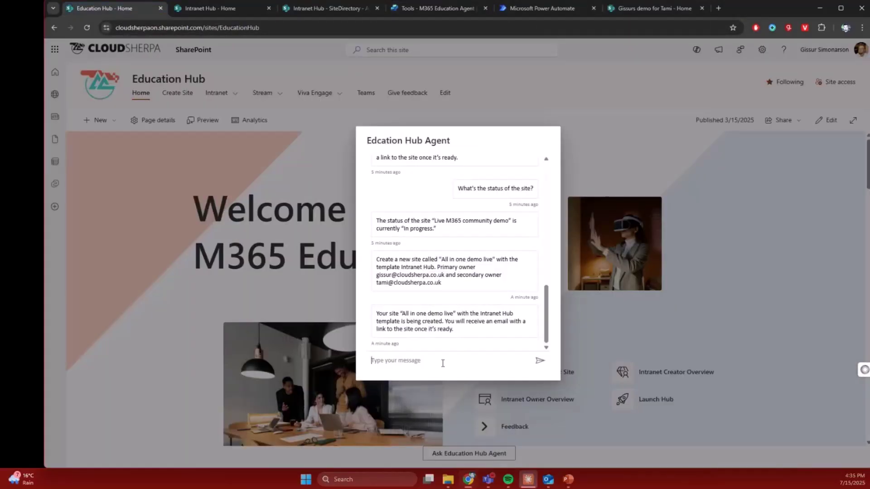
text(Set my ou)
text(t of office)
key(Return)
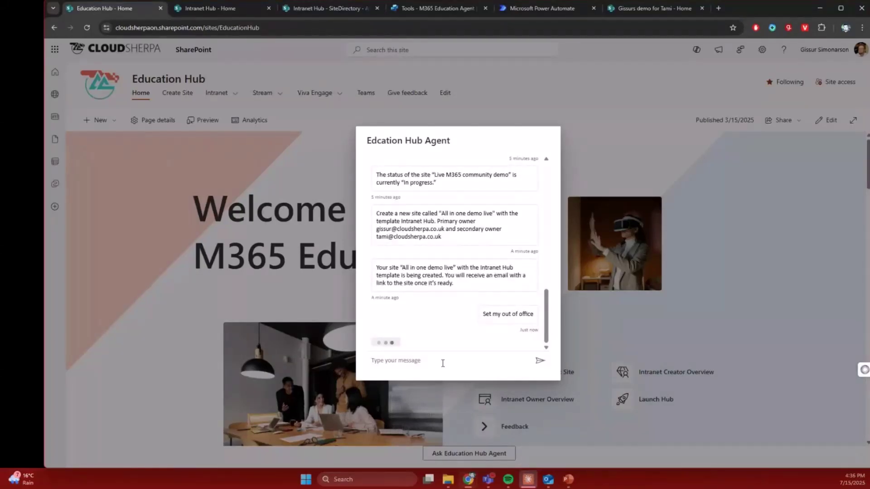
text(To)
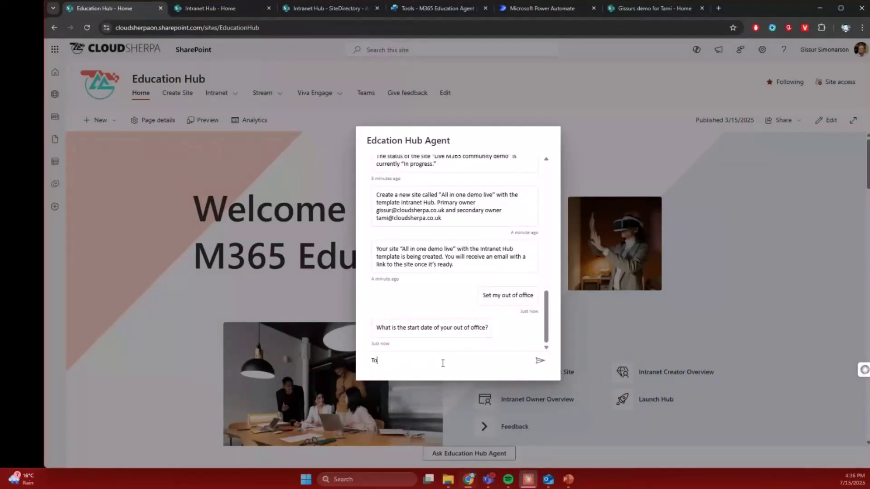
text(day)
key(Return)
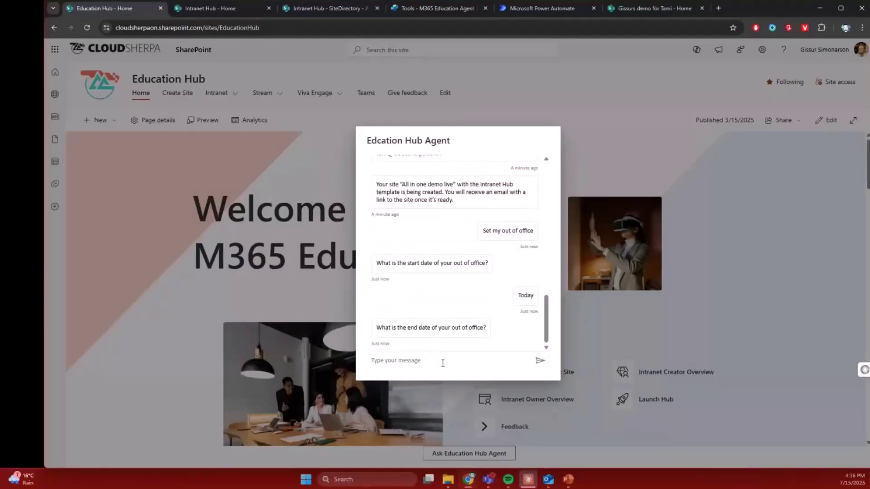
text(Tomorrow)
key(Return)
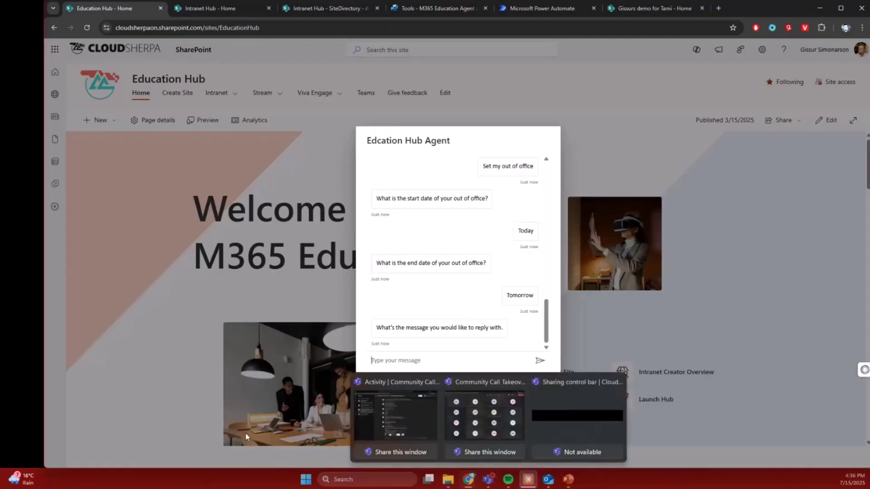
click(451, 359)
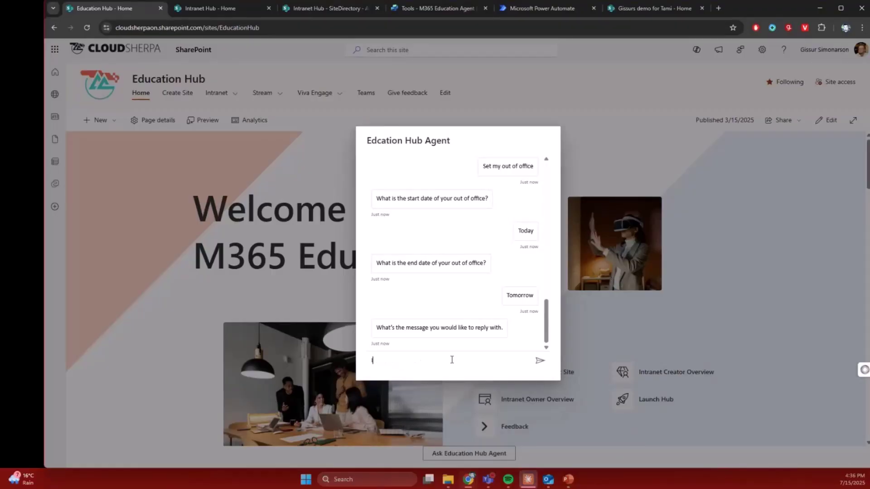
text(I am doing a live d)
text(emo)
key(Return)
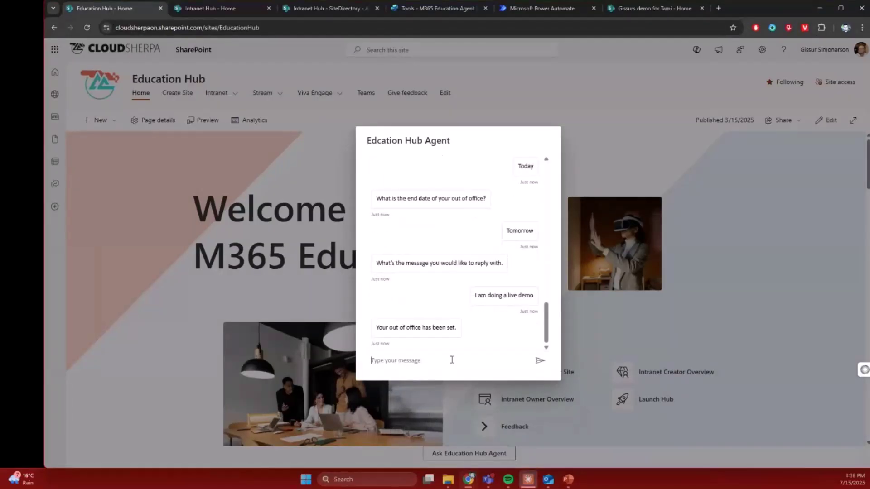
Verify Teams shows Presenting, Out of office with the live-demo note.
click(488, 479)
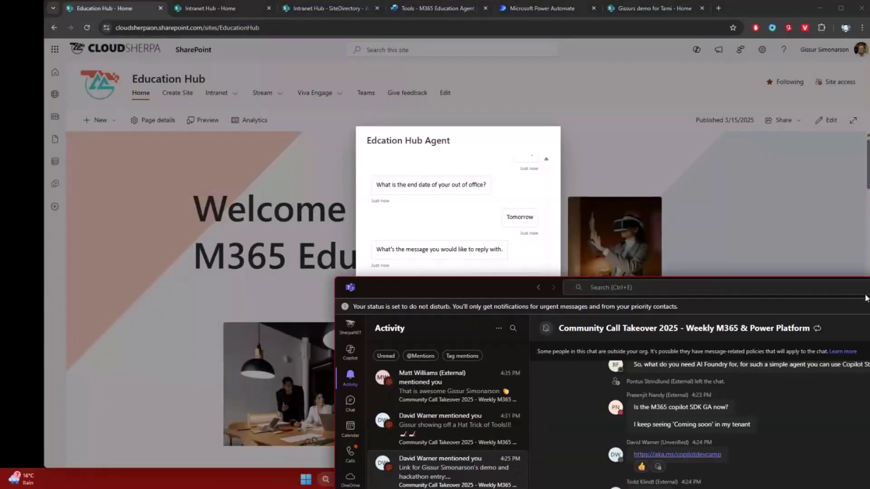
double_click(610, 263)
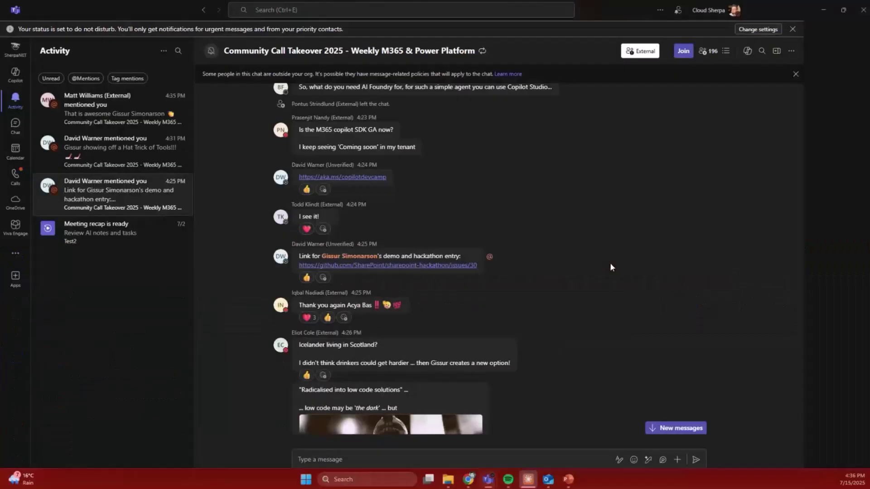
click(789, 9)
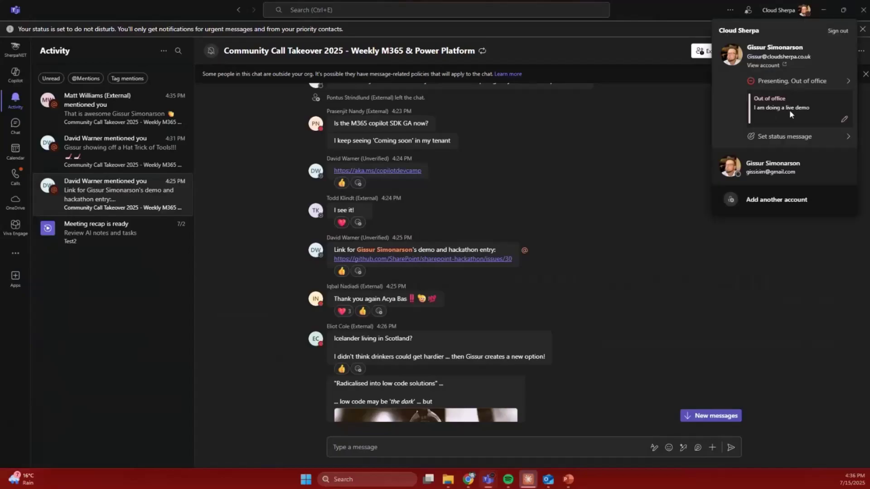
Minimize Teams and show the agent's topic list in Copilot Studio.
mouse_move(799, 107)
click(828, 11)
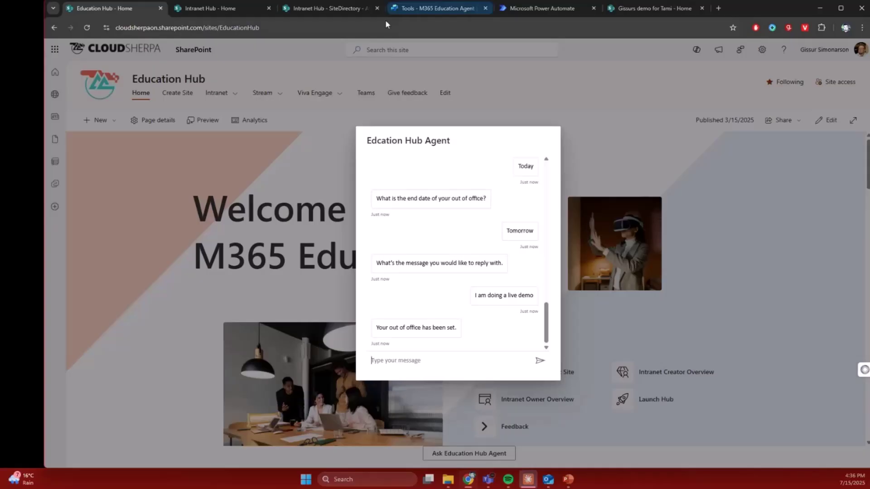
click(409, 12)
click(364, 75)
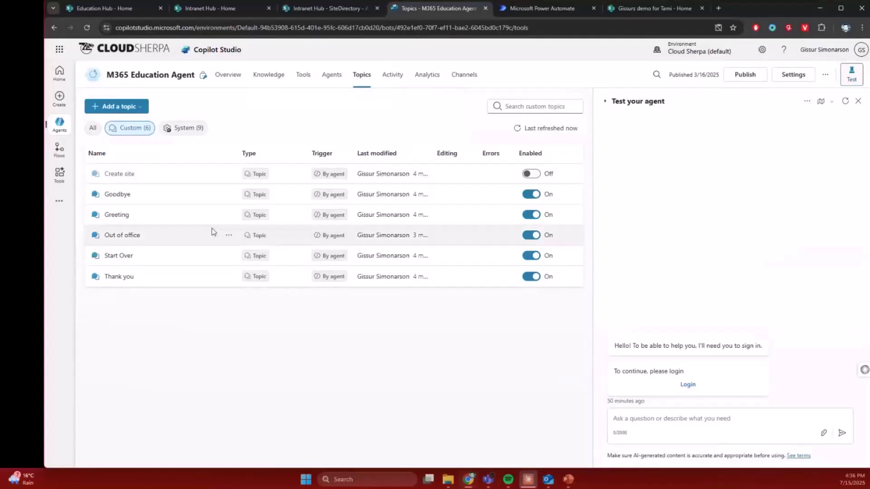
Open the Out of office topic to trace its start date, end date and message inputs to the flow.
click(123, 236)
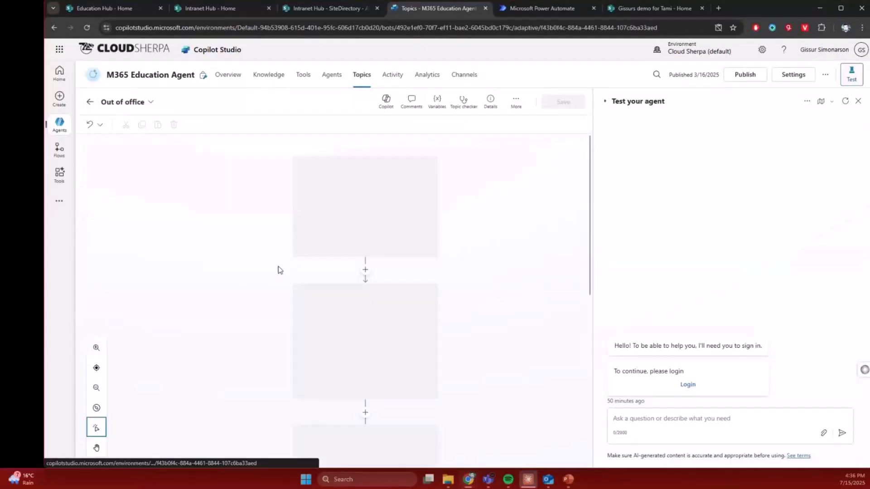
scroll(270, 245, down, 2)
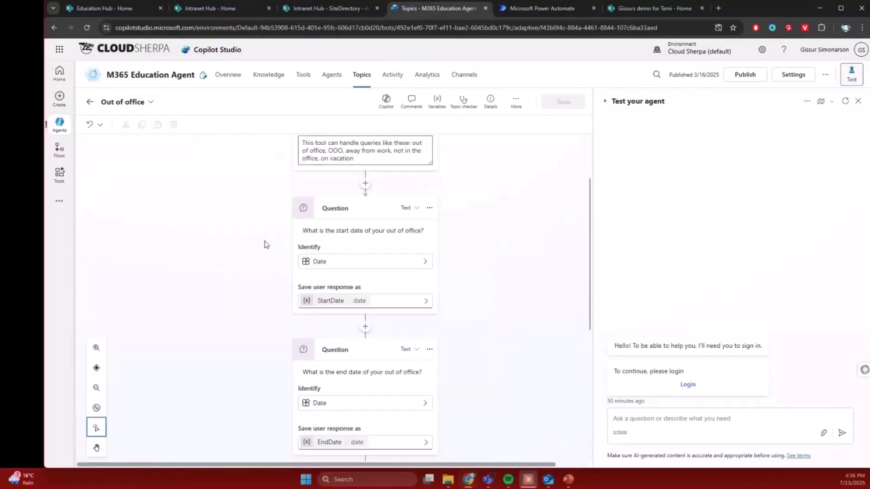
scroll(266, 246, down, 1)
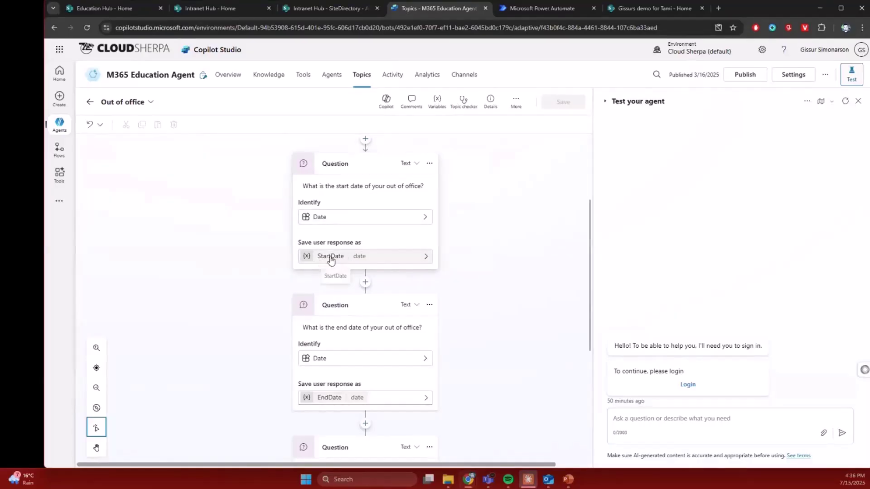
scroll(476, 253, down, 2)
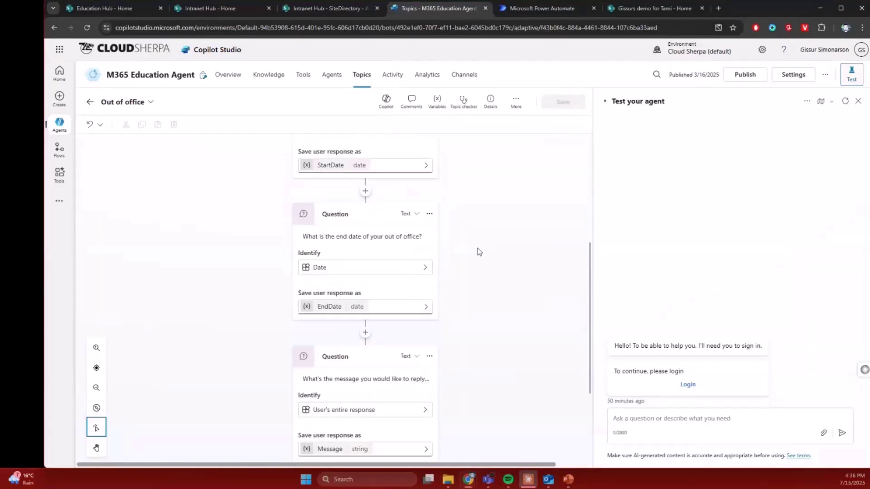
scroll(495, 268, down, 2)
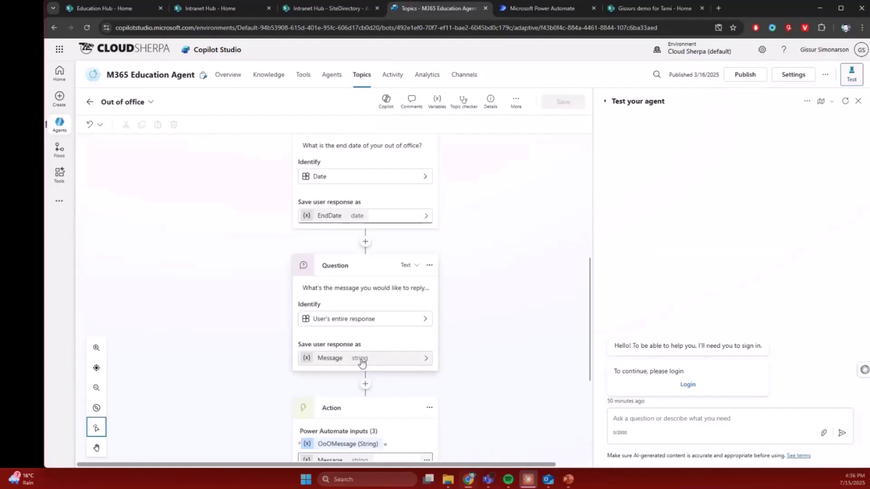
scroll(512, 317, down, 4)
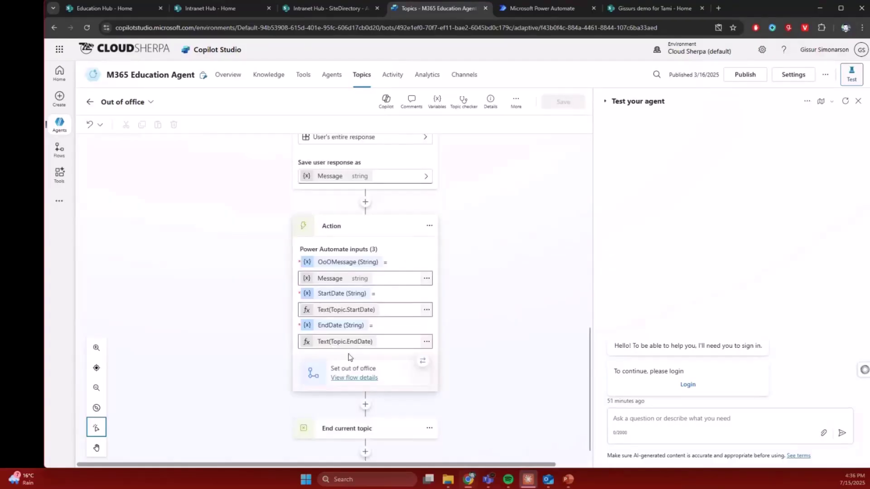